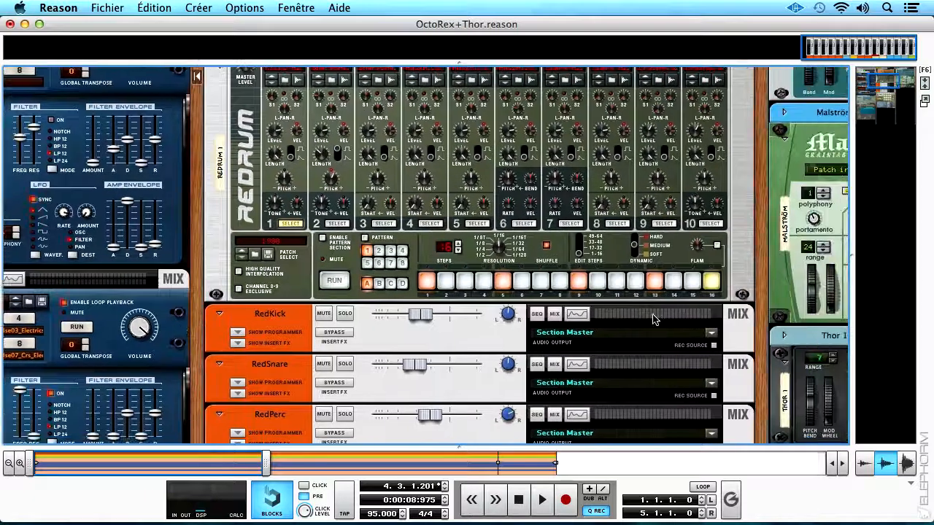
Collapse the drum and FX section of the Kong 1 drum designer.
{"action": "left_click_drag", "start_coordinate": [759, 277], "coordinate": [764, 226]}
{"action": "scroll", "coordinate": [765, 226], "scroll_direction": "down", "scroll_amount": 5}
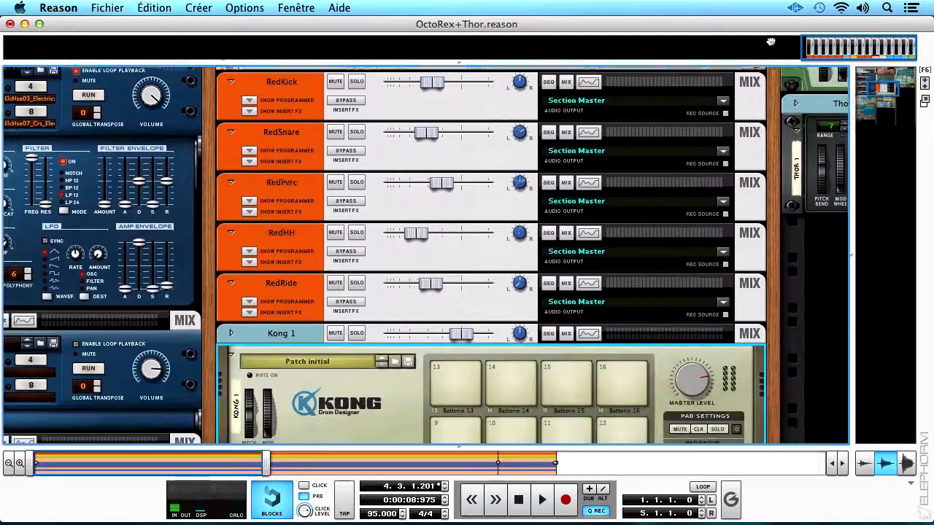
{"action": "scroll", "coordinate": [773, 385], "scroll_direction": "down", "scroll_amount": 4}
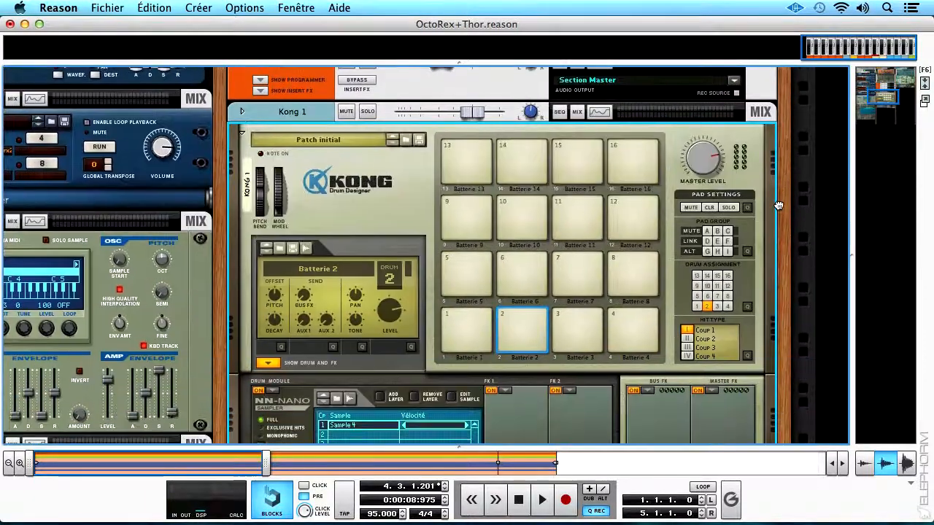
{"action": "left_click", "coordinate": [272, 356]}
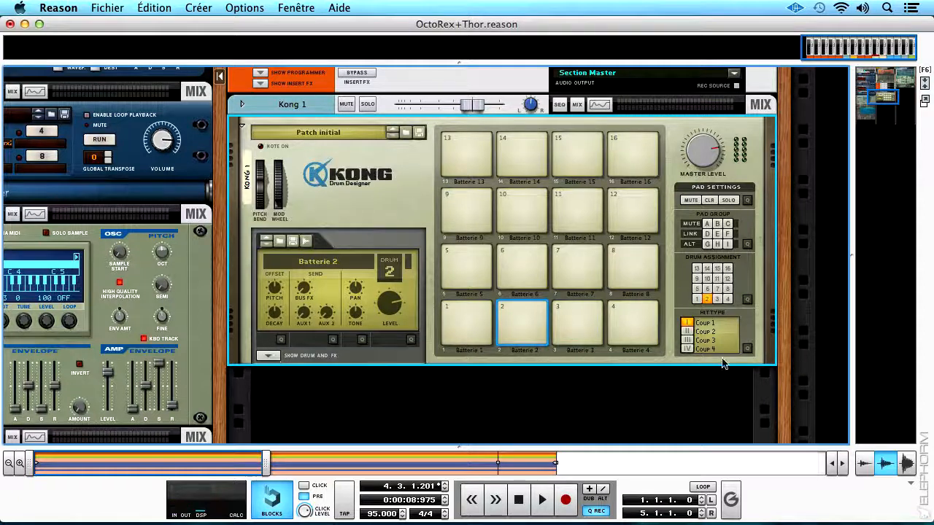
Record a new sample onto Kong's pad 1 and open it in the sample editor.
{"action": "left_click", "coordinate": [472, 336]}
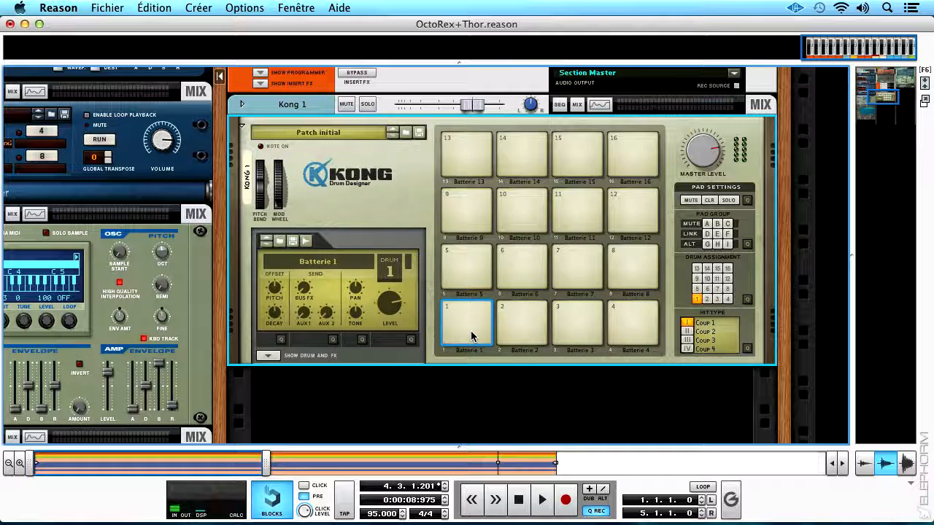
{"action": "left_click", "coordinate": [305, 247]}
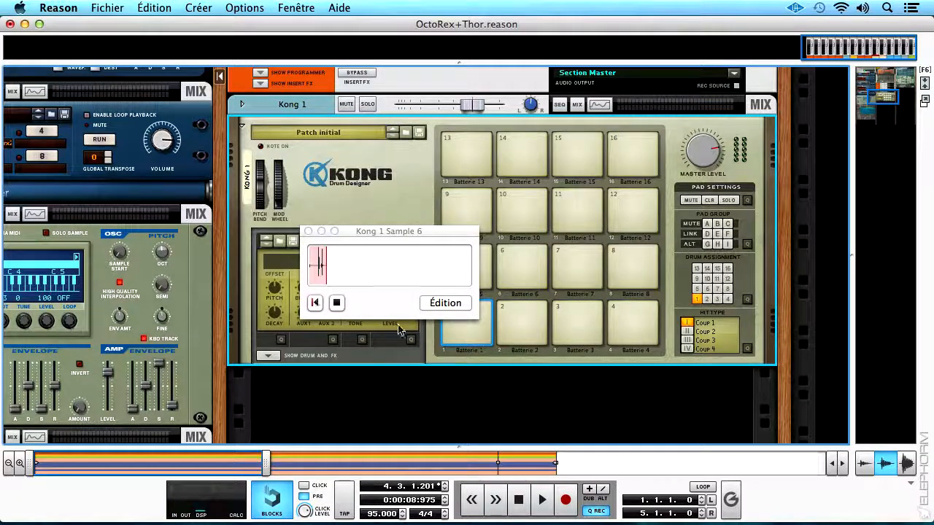
{"action": "left_click", "coordinate": [456, 306]}
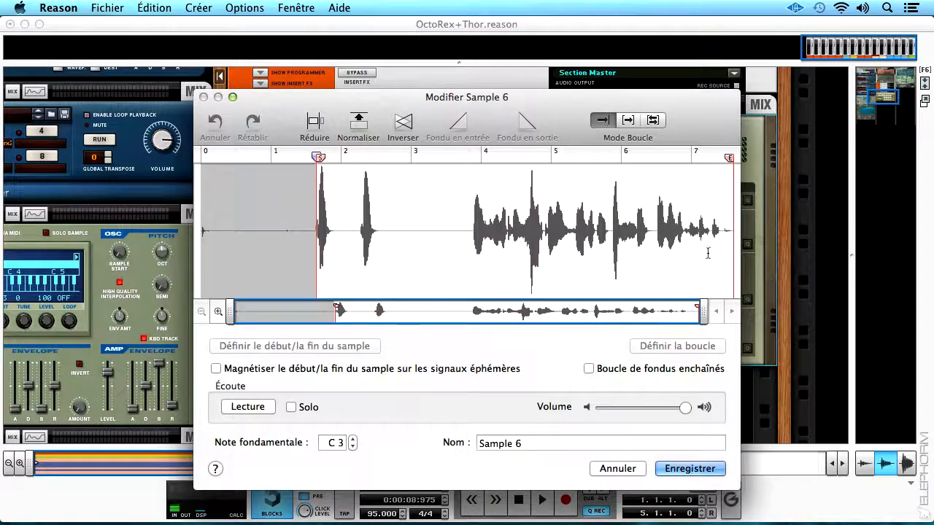
Play the sample and set its start and end around the second hit, from about 2.2 to 3.2 s.
{"action": "left_click", "coordinate": [267, 407]}
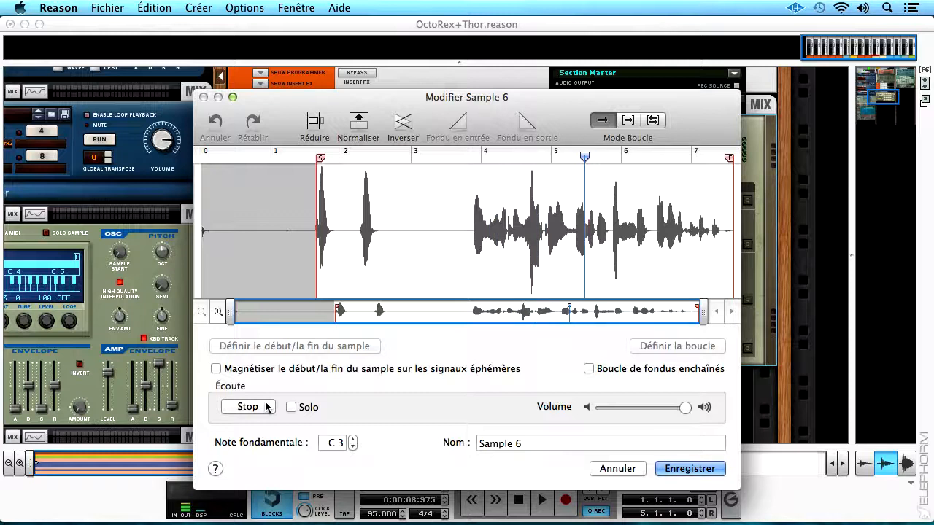
{"action": "left_click", "coordinate": [267, 407]}
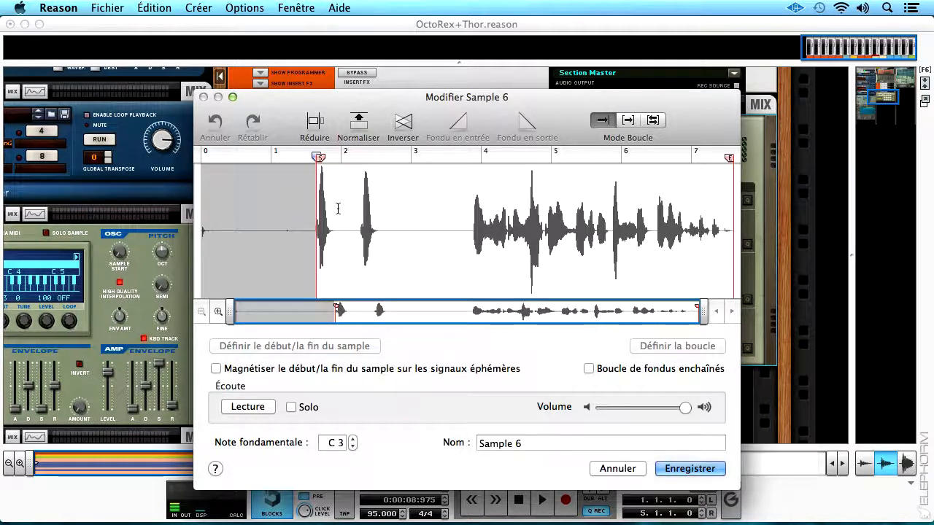
{"action": "left_click_drag", "start_coordinate": [321, 160], "coordinate": [363, 167]}
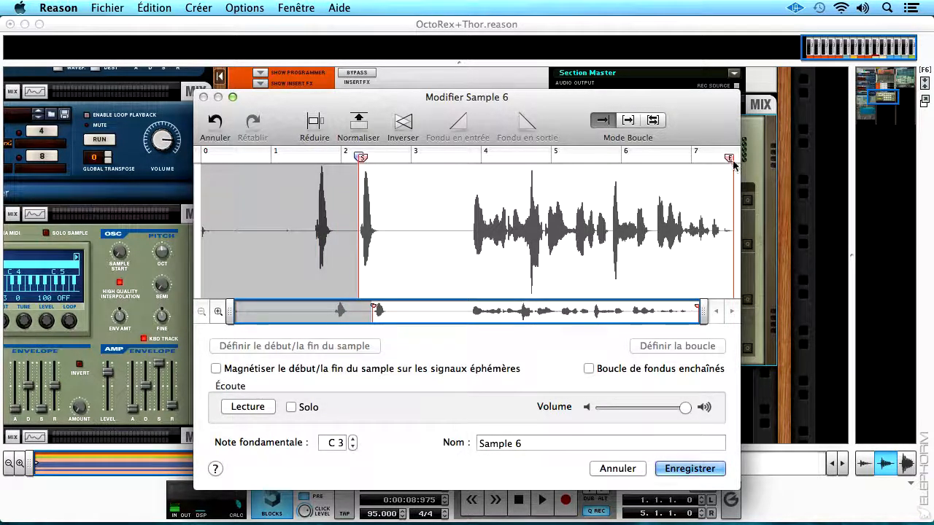
{"action": "left_click_drag", "start_coordinate": [732, 165], "coordinate": [428, 173]}
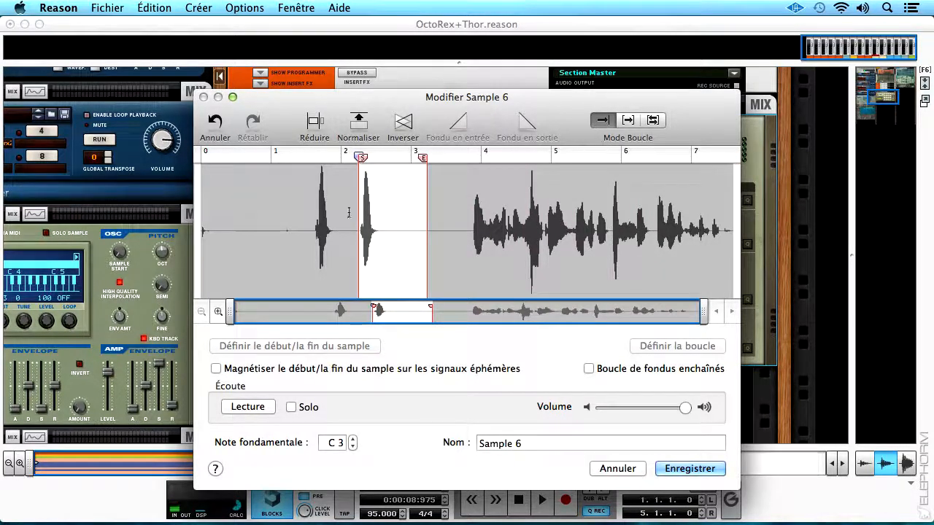
{"action": "left_click", "coordinate": [263, 408]}
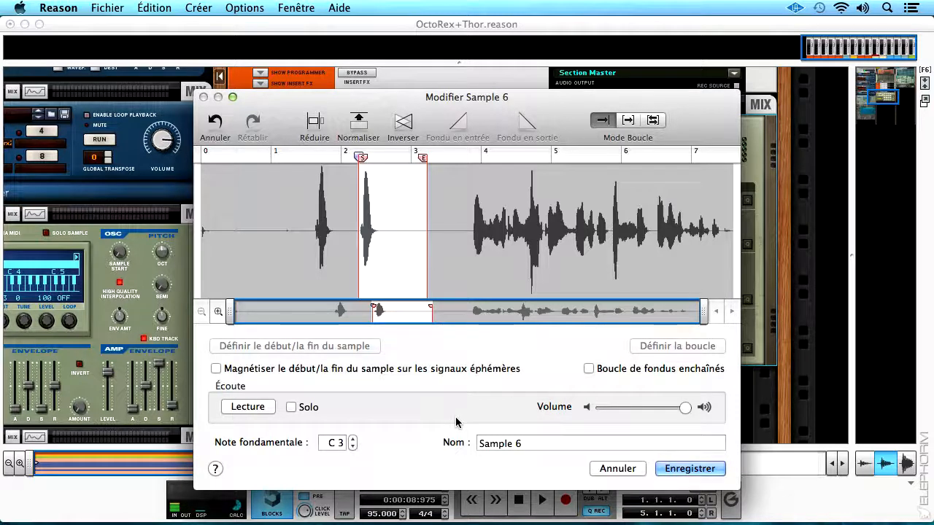
Enable snapping of the sample start and end to transients and snap the start to the onset of the second hit.
{"action": "left_click", "coordinate": [216, 371]}
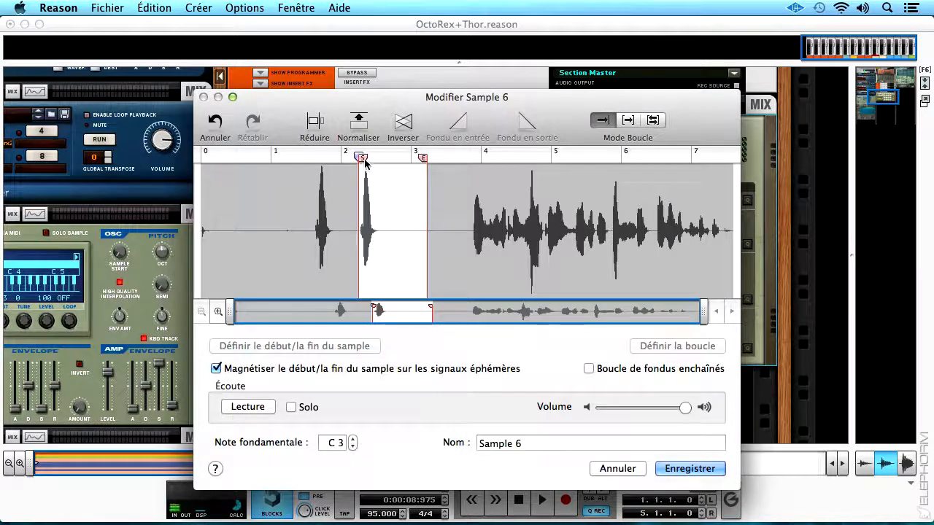
{"action": "left_click_drag", "start_coordinate": [363, 162], "coordinate": [366, 161]}
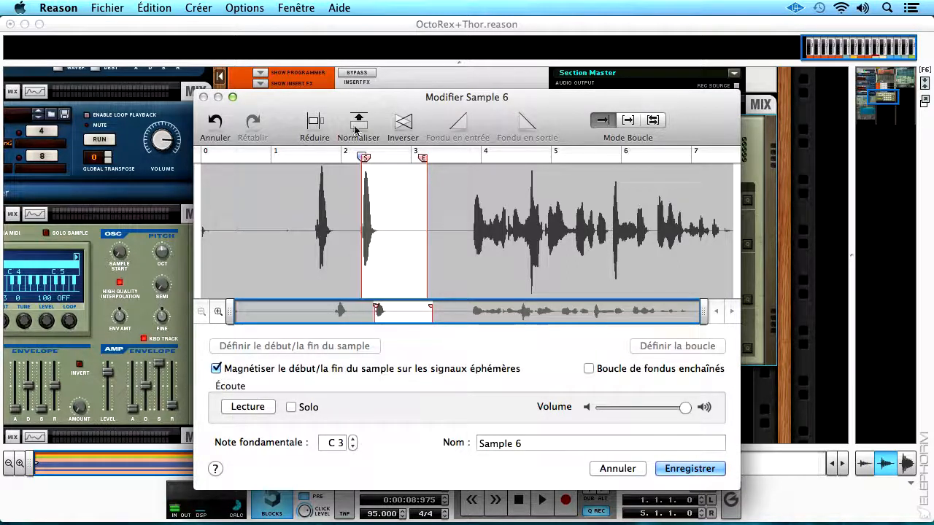
{"action": "left_click_drag", "start_coordinate": [704, 311], "coordinate": [395, 311]}
{"action": "left_click_drag", "start_coordinate": [233, 318], "coordinate": [357, 313]}
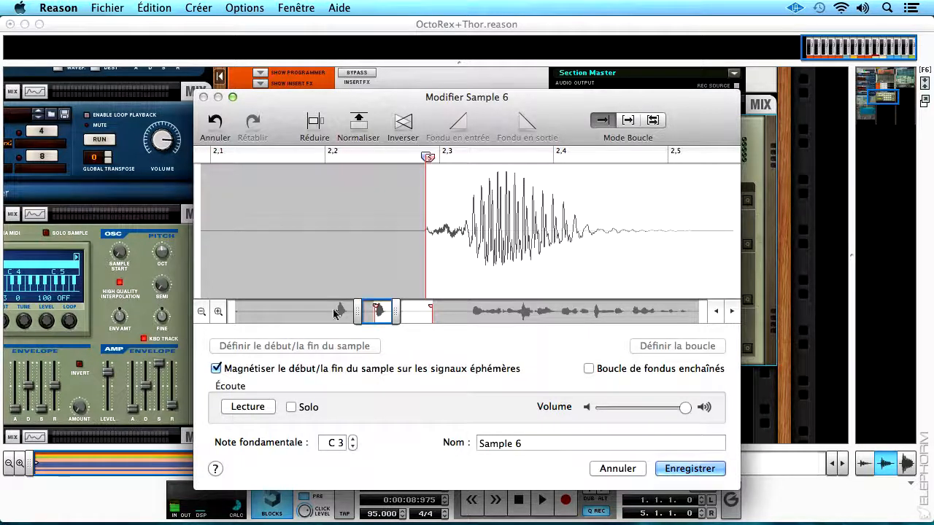
Try snapping the sample end to the transient before the long phrase and to the point just after the second hit.
{"action": "left_click_drag", "start_coordinate": [358, 313], "coordinate": [314, 313]}
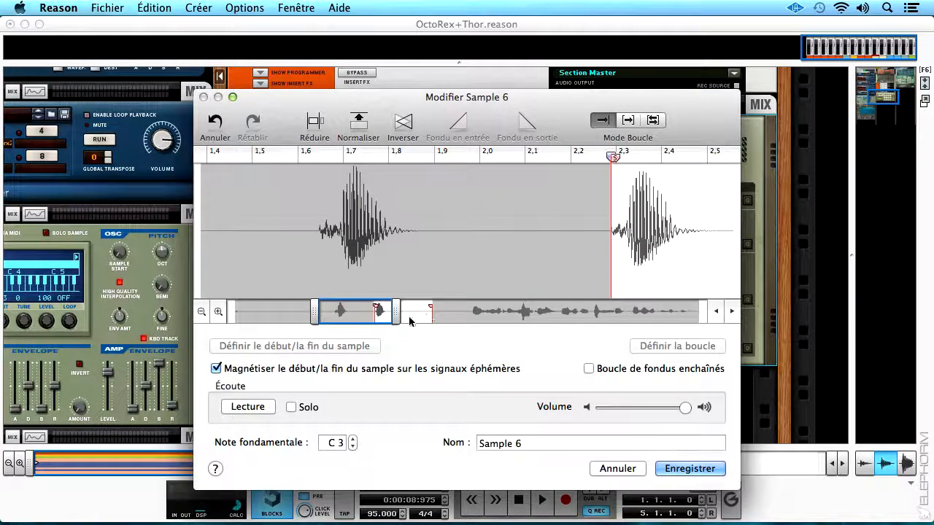
{"action": "left_click_drag", "start_coordinate": [400, 314], "coordinate": [549, 315]}
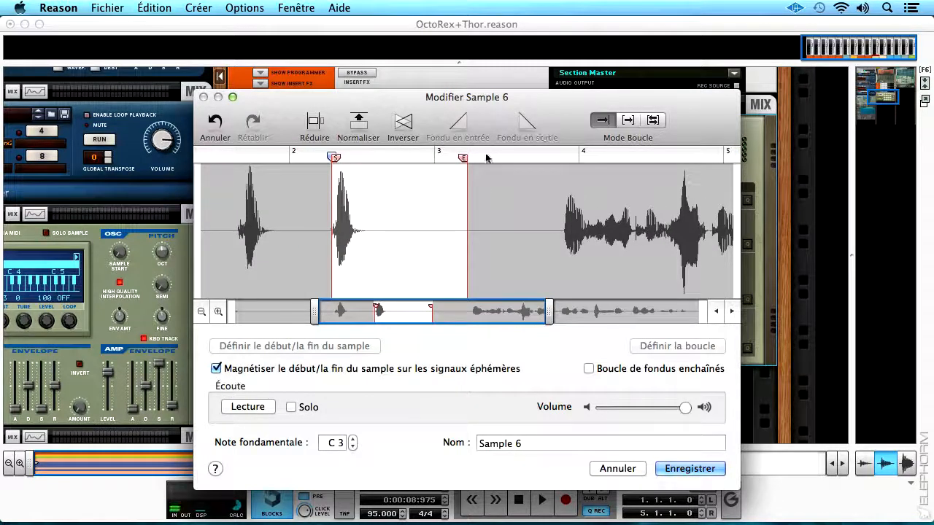
{"action": "mouse_move", "coordinate": [462, 158]}
{"action": "left_mouse_down"}
{"action": "mouse_move", "coordinate": [360, 157]}
{"action": "mouse_move", "coordinate": [528, 171]}
{"action": "left_mouse_up"}
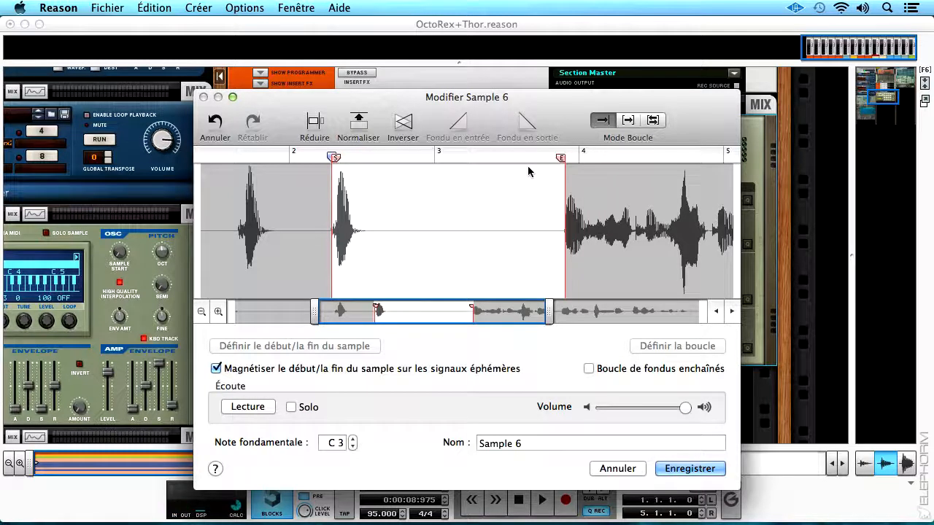
{"action": "left_click_drag", "start_coordinate": [561, 158], "coordinate": [435, 175]}
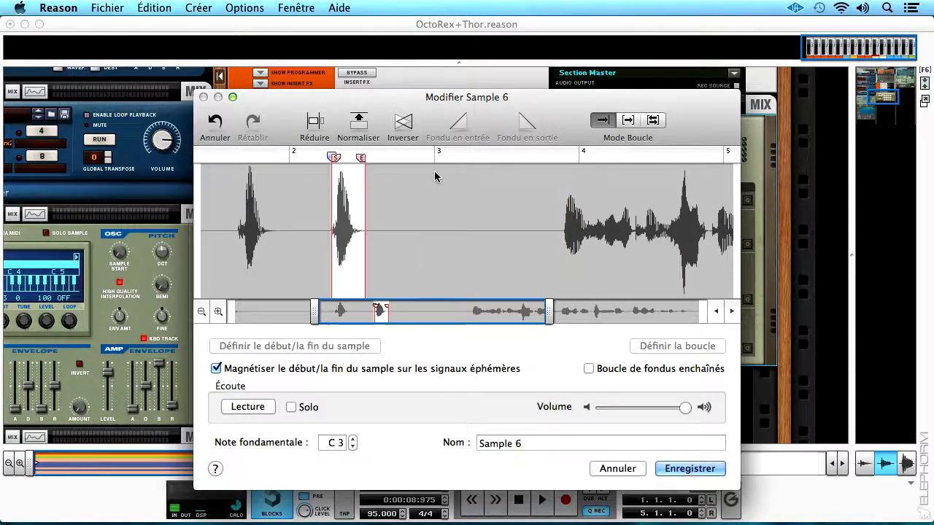
Turn off transient snapping and extend the sample end to about 2.6 s, past the decay of the second hit.
{"action": "left_click_drag", "start_coordinate": [548, 312], "coordinate": [404, 312]}
{"action": "left_click_drag", "start_coordinate": [329, 312], "coordinate": [402, 316]}
{"action": "left_click", "coordinate": [216, 369]}
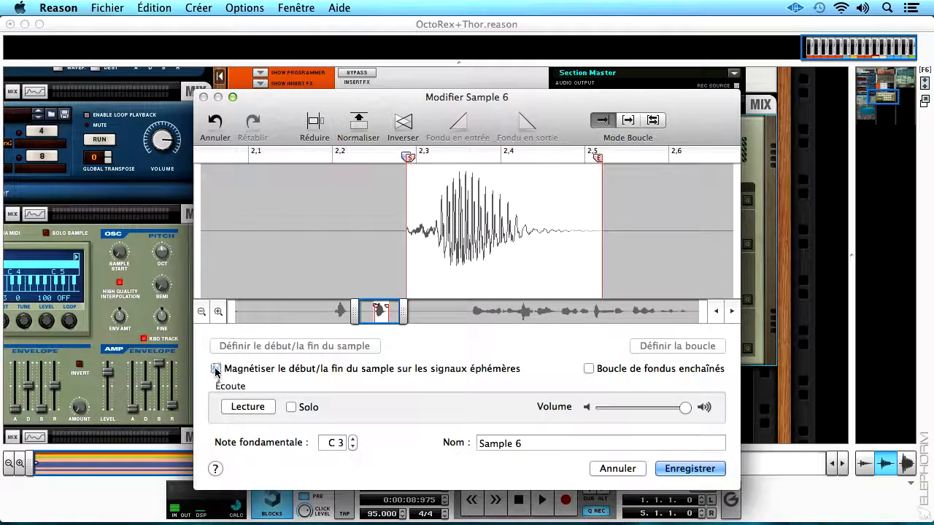
{"action": "left_click_drag", "start_coordinate": [598, 158], "coordinate": [682, 159]}
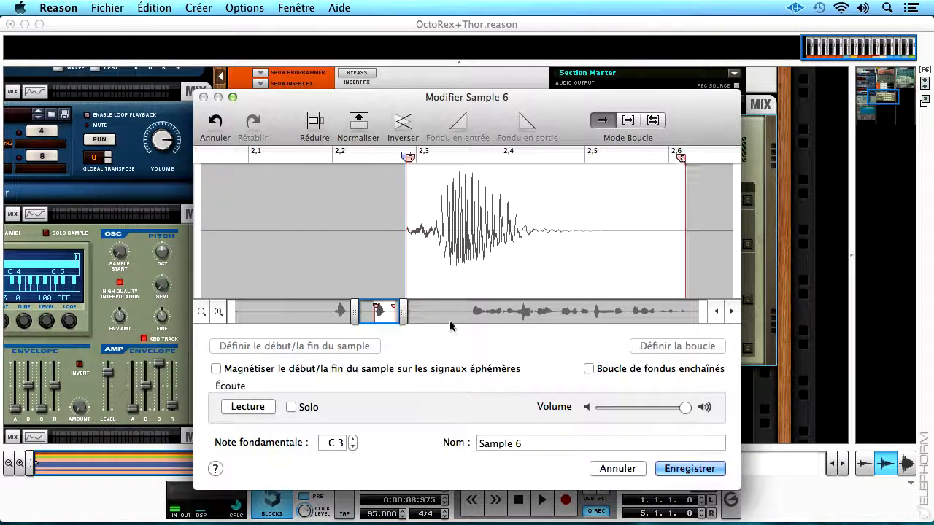
Crop the sample to the region between its start and end markers.
{"action": "left_click_drag", "start_coordinate": [402, 315], "coordinate": [703, 315]}
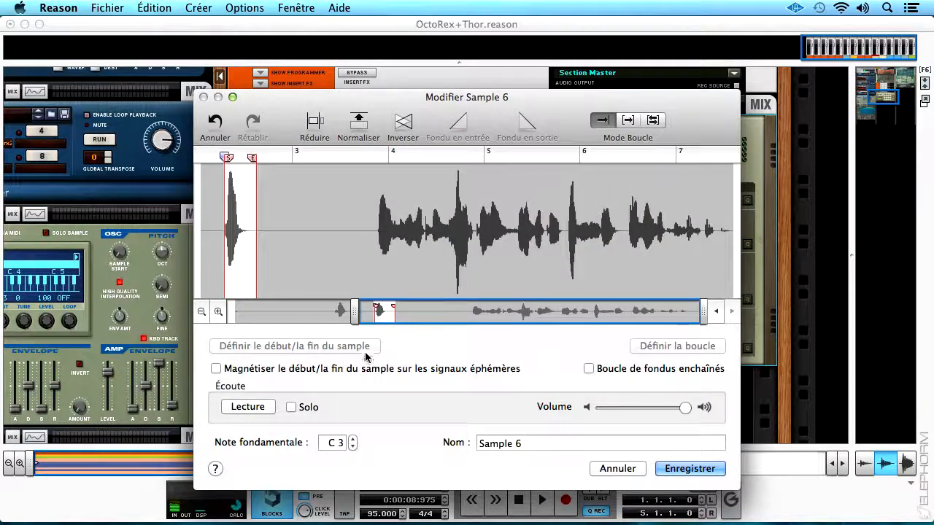
{"action": "left_click_drag", "start_coordinate": [355, 310], "coordinate": [230, 310]}
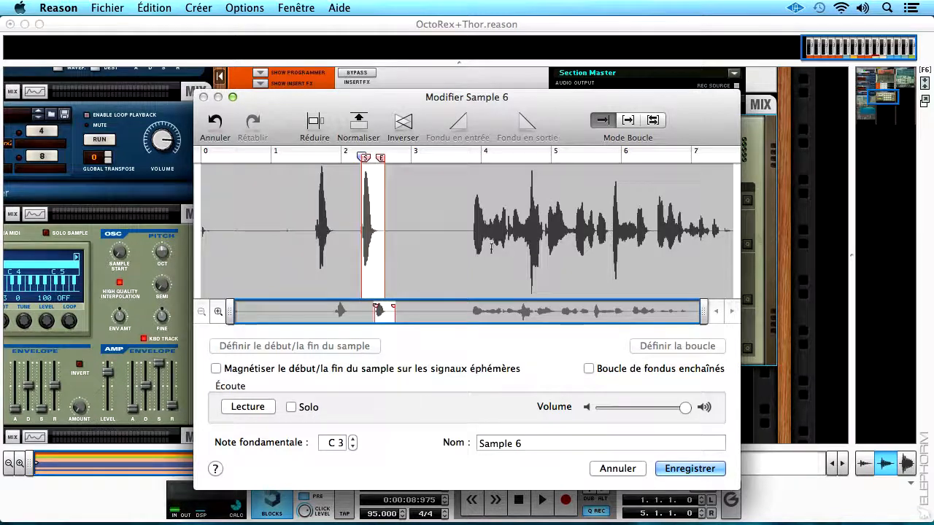
{"action": "left_click", "coordinate": [316, 126]}
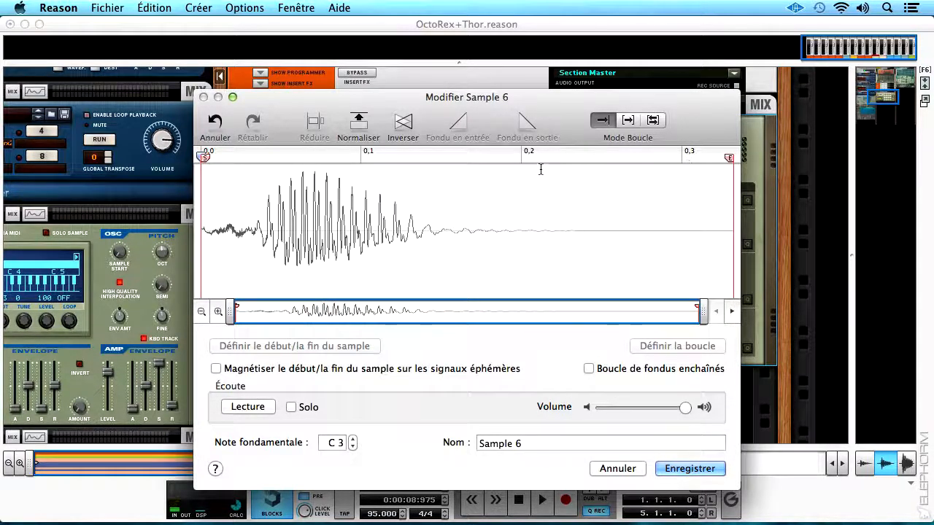
Try a fade-out over the sample's tail from about 0.12 s and a fade-in over its first 0.1 s.
{"action": "left_click_drag", "start_coordinate": [524, 168], "coordinate": [758, 166]}
{"action": "left_click", "coordinate": [529, 124]}
{"action": "left_click_drag", "start_coordinate": [401, 173], "coordinate": [737, 175]}
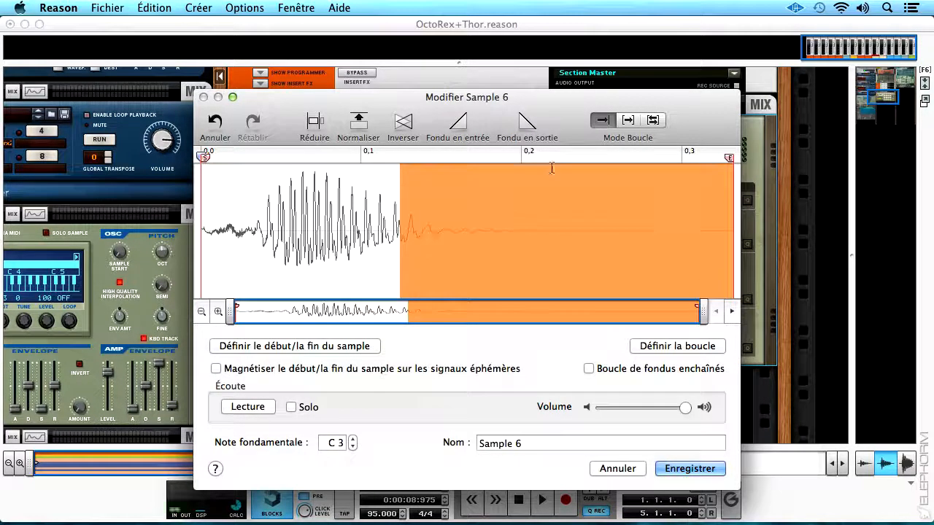
{"action": "left_click", "coordinate": [531, 124]}
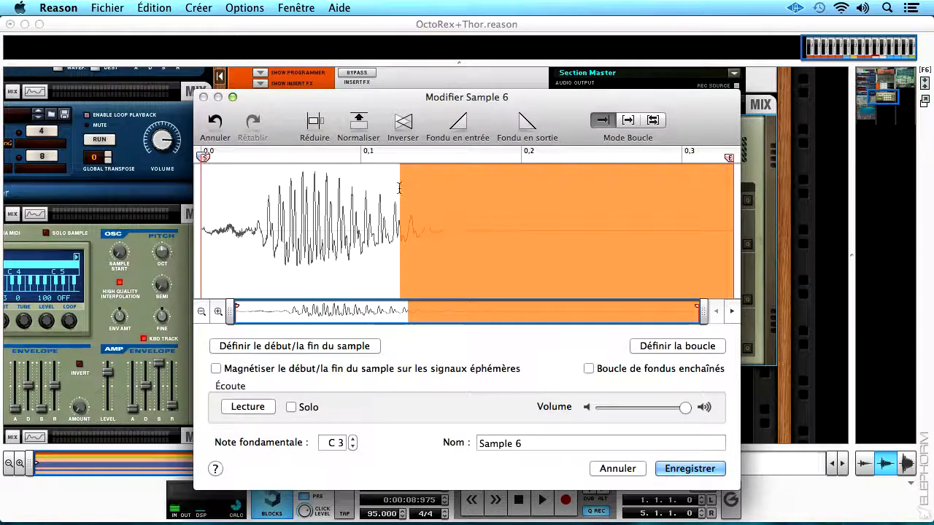
{"action": "left_click_drag", "start_coordinate": [356, 167], "coordinate": [188, 171]}
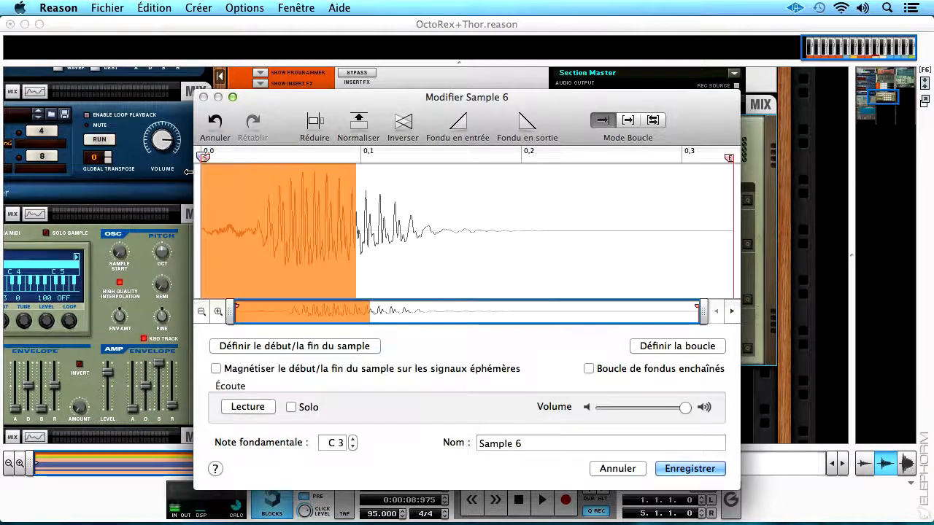
{"action": "left_click", "coordinate": [460, 132]}
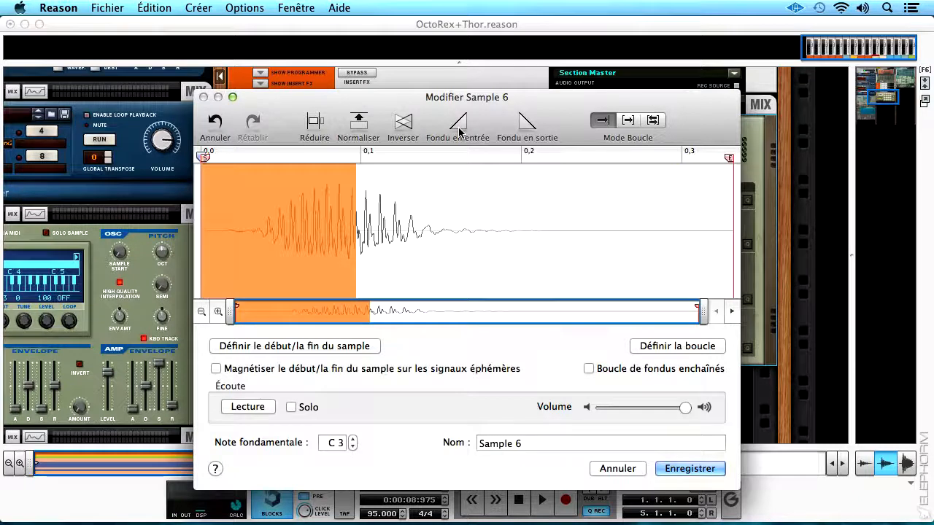
Undo the fades and the crop of the sample, and redo only the crop.
{"action": "left_click", "coordinate": [215, 123]}
{"action": "left_click", "coordinate": [215, 122]}
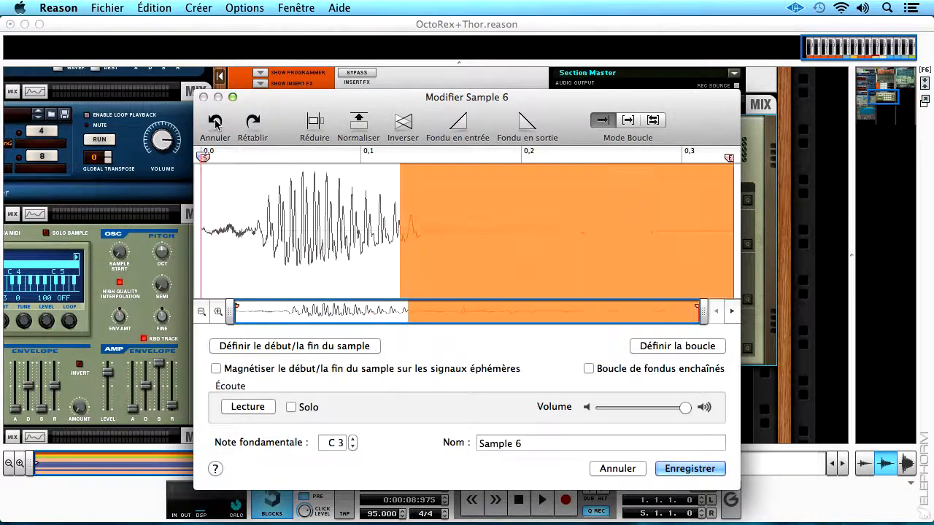
{"action": "left_click", "coordinate": [215, 122]}
{"action": "left_click", "coordinate": [215, 122]}
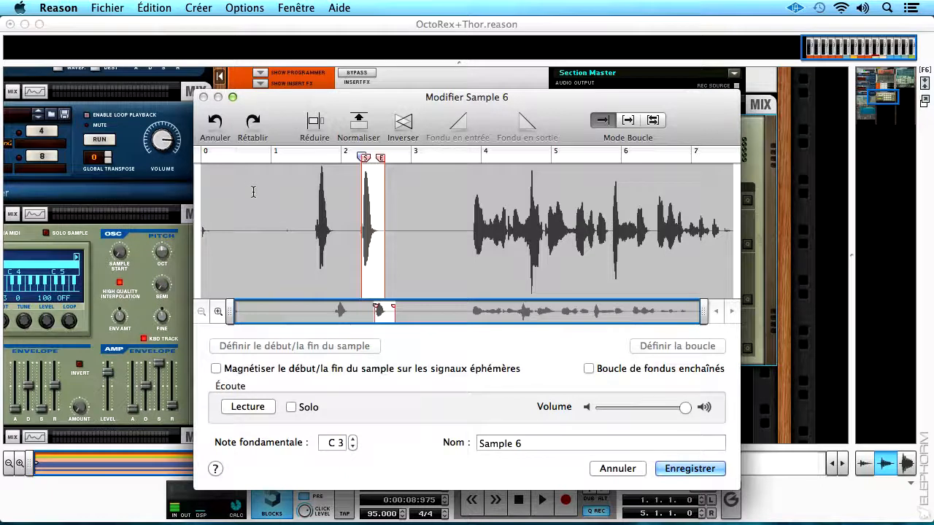
{"action": "left_click", "coordinate": [156, 9]}
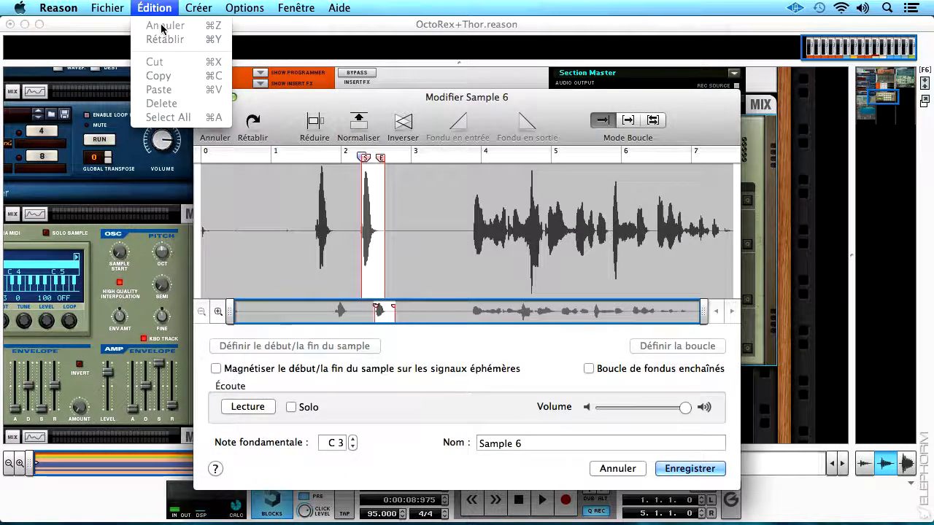
{"action": "left_click", "coordinate": [164, 5]}
{"action": "left_click", "coordinate": [252, 125]}
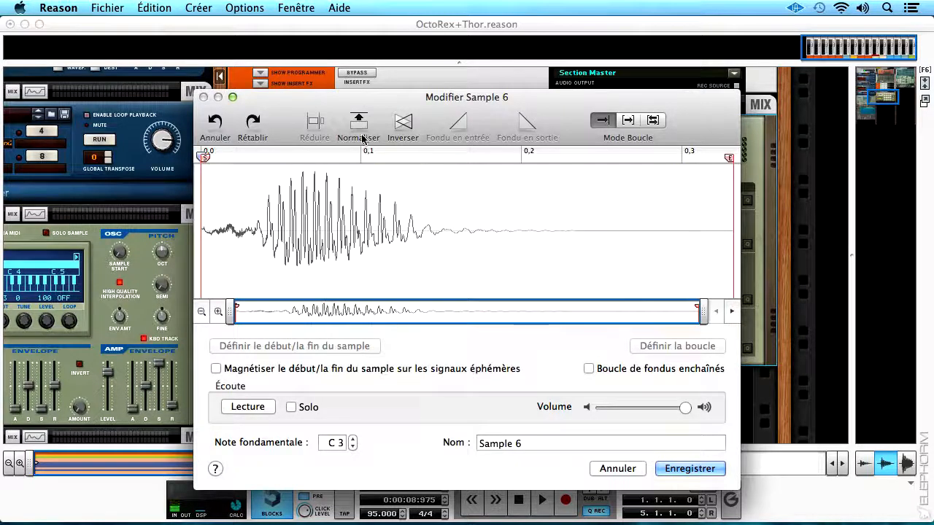
Try reversing the cropped sample, play it back and undo the reversal.
{"action": "left_click", "coordinate": [403, 122]}
{"action": "left_click", "coordinate": [266, 409]}
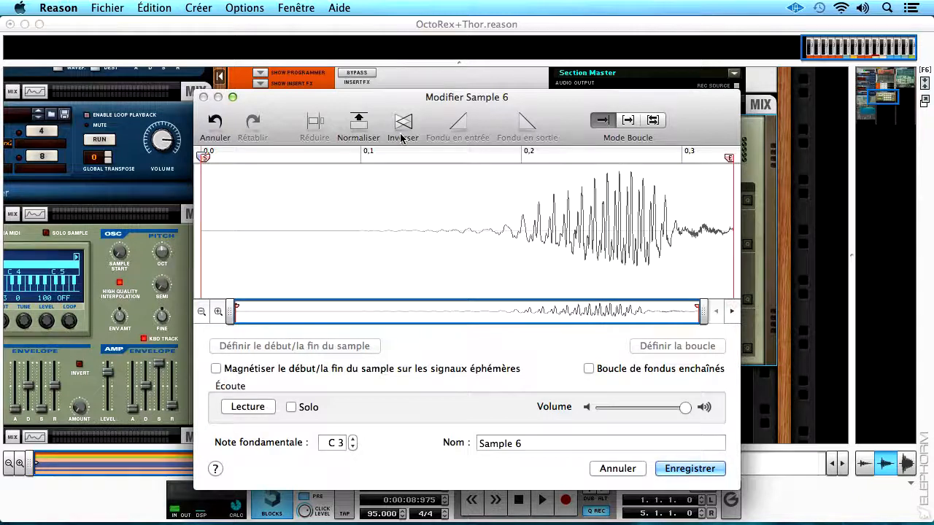
{"action": "left_click", "coordinate": [214, 123]}
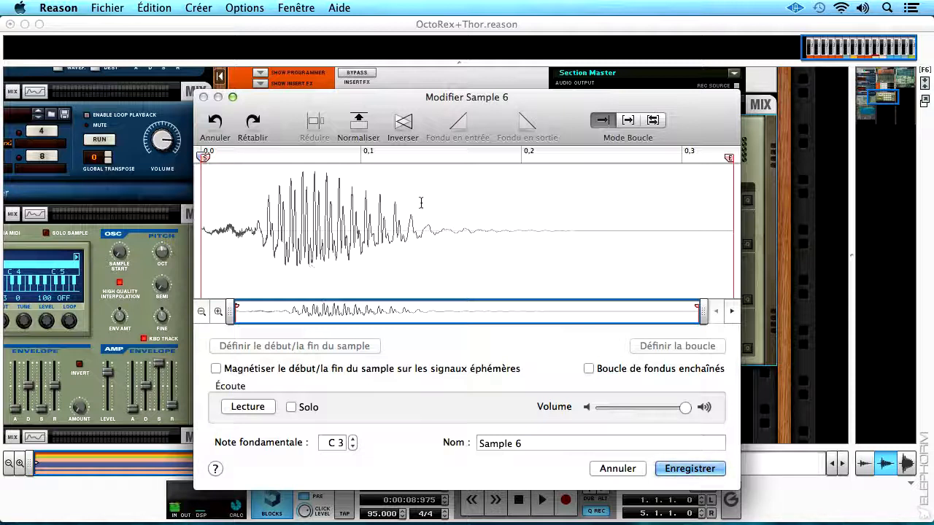
Normalize the cropped sample and play it back.
{"action": "left_click", "coordinate": [358, 126]}
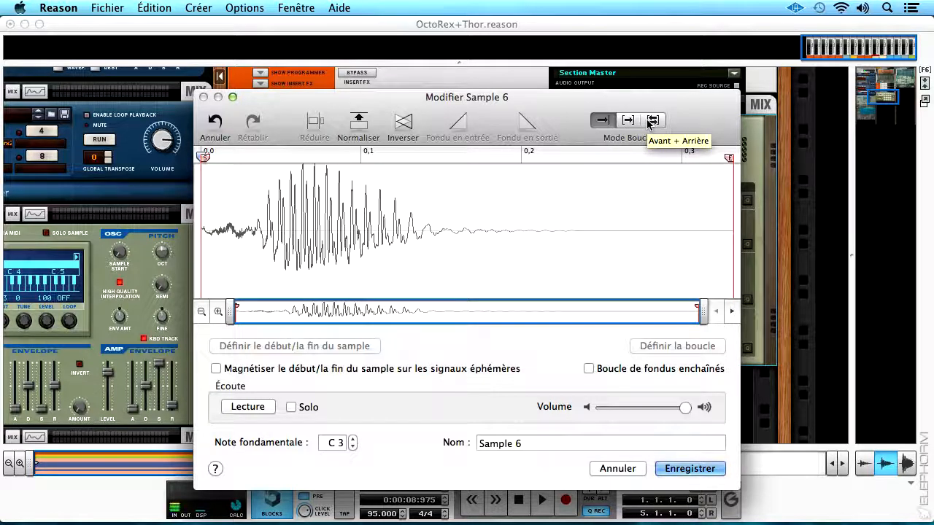
{"action": "left_click", "coordinate": [249, 407]}
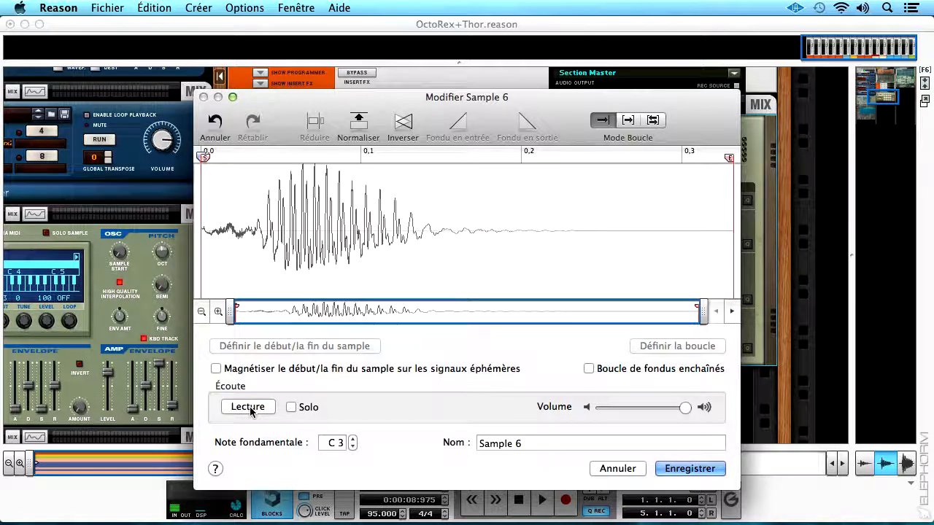
Try the forward loop mode on the sample, playing it back and moving the loop's end marker to about 0.23 s.
{"action": "left_click", "coordinate": [628, 120]}
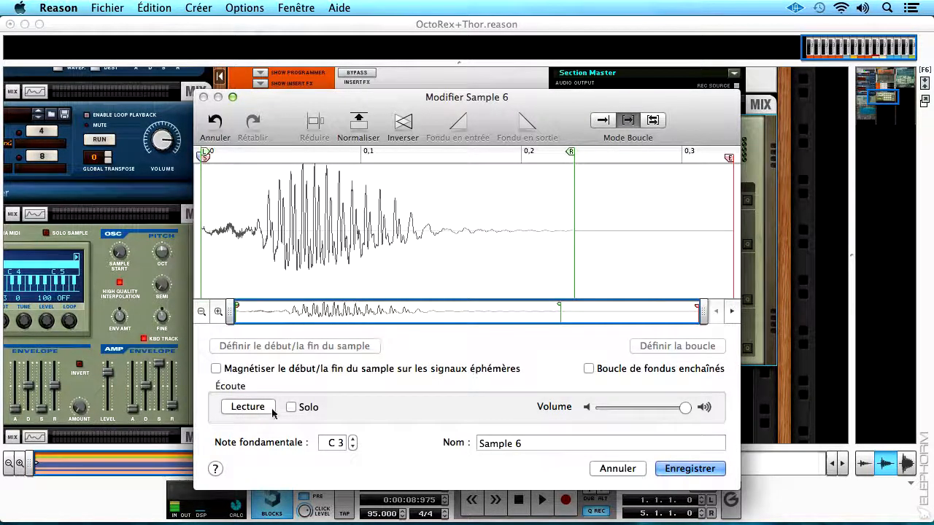
{"action": "left_click", "coordinate": [249, 407]}
{"action": "left_click", "coordinate": [250, 407]}
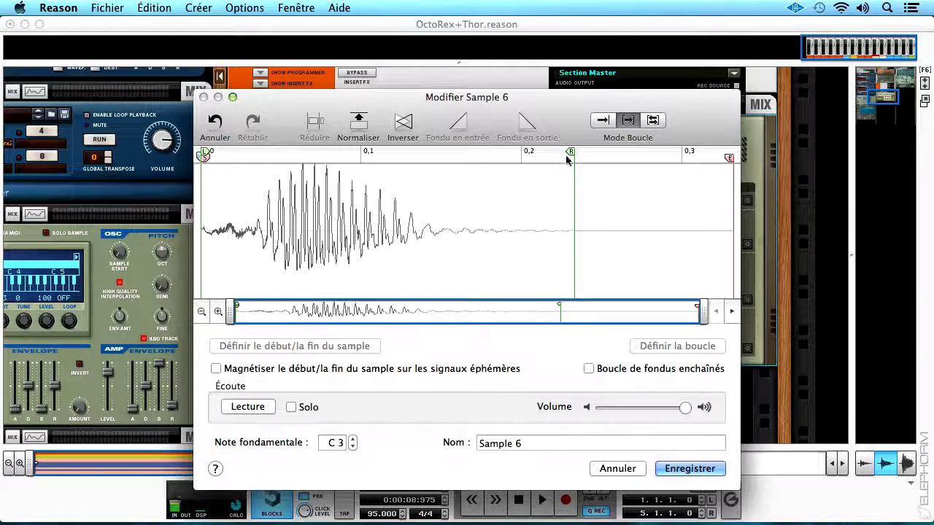
{"action": "mouse_move", "coordinate": [571, 152]}
{"action": "left_mouse_down"}
{"action": "mouse_move", "coordinate": [549, 152]}
{"action": "mouse_move", "coordinate": [580, 154]}
{"action": "mouse_move", "coordinate": [568, 155]}
{"action": "left_mouse_up"}
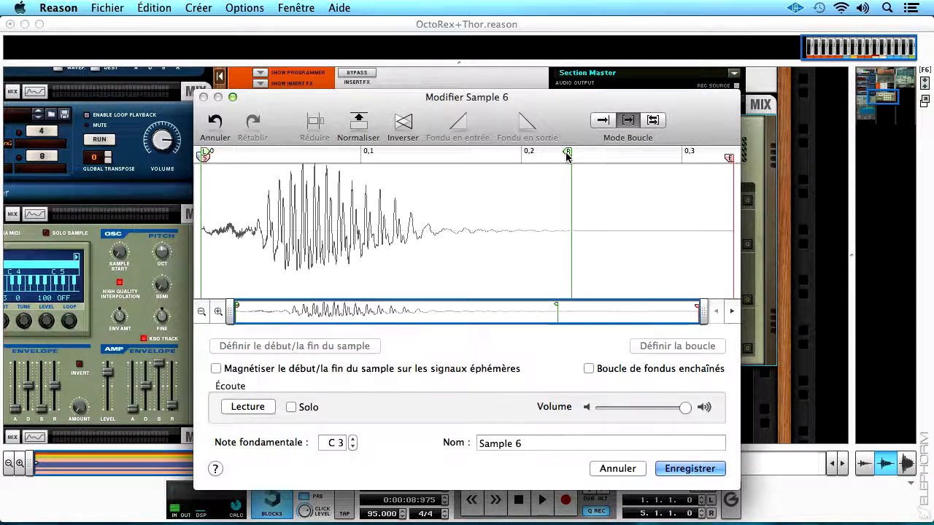
Try the back-and-forth loop mode with playback, and set the sample back to no loop.
{"action": "left_click", "coordinate": [607, 122]}
{"action": "left_click", "coordinate": [655, 122]}
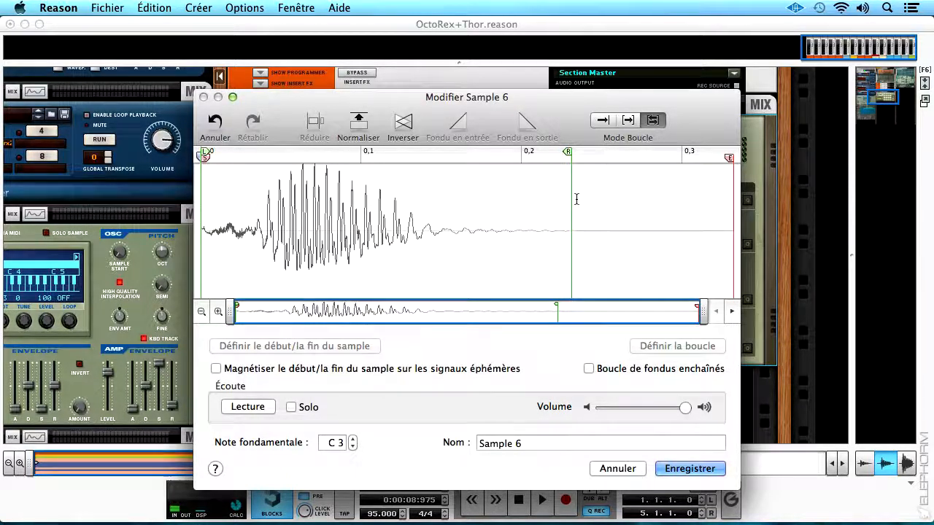
{"action": "left_click", "coordinate": [237, 409]}
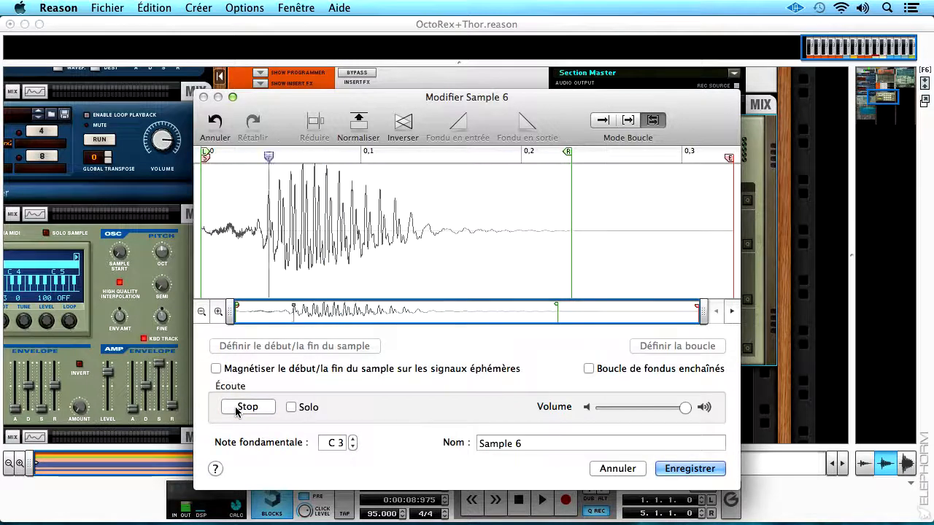
{"action": "left_click", "coordinate": [236, 409]}
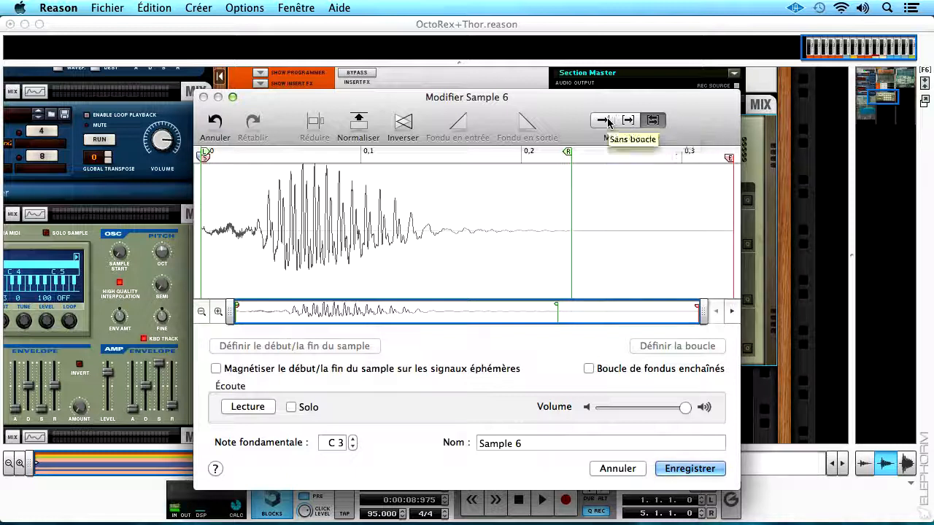
{"action": "left_click", "coordinate": [602, 120]}
Move the sample's start marker to about 0.015 s, checking it by playback, and crop the sample to it.
{"action": "left_click_drag", "start_coordinate": [203, 157], "coordinate": [257, 156]}
{"action": "left_click", "coordinate": [249, 409]}
{"action": "mouse_move", "coordinate": [260, 158]}
{"action": "left_mouse_down"}
{"action": "mouse_move", "coordinate": [213, 157]}
{"action": "mouse_move", "coordinate": [228, 157]}
{"action": "left_mouse_up"}
{"action": "left_click", "coordinate": [252, 406]}
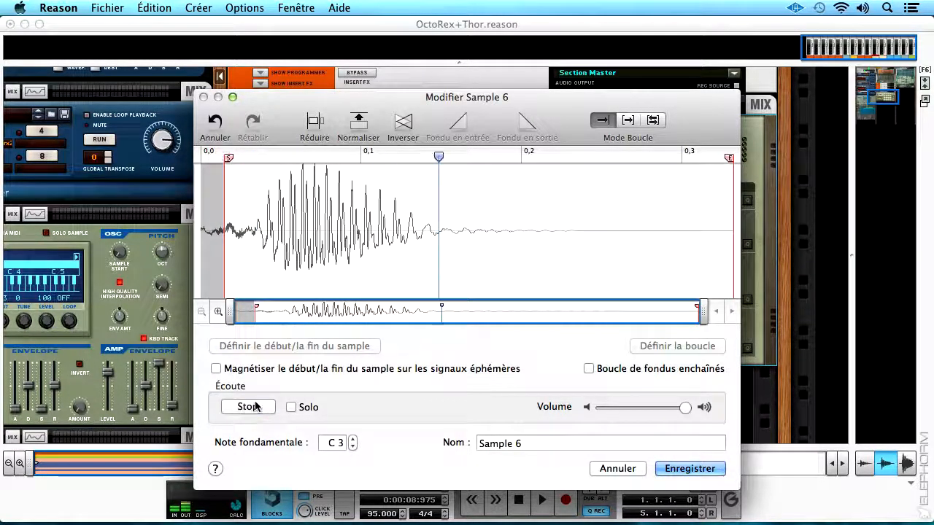
{"action": "left_click", "coordinate": [311, 129]}
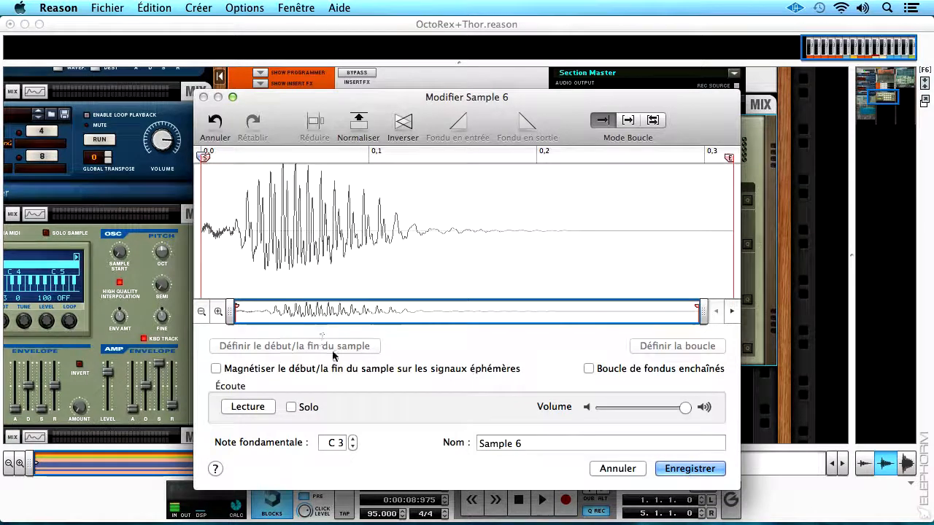
Try a fade-in over the sample's first 0.03 s or so, play it back and undo the fade.
{"action": "left_click_drag", "start_coordinate": [252, 195], "coordinate": [200, 196]}
{"action": "left_click", "coordinate": [461, 122]}
{"action": "left_click", "coordinate": [246, 408]}
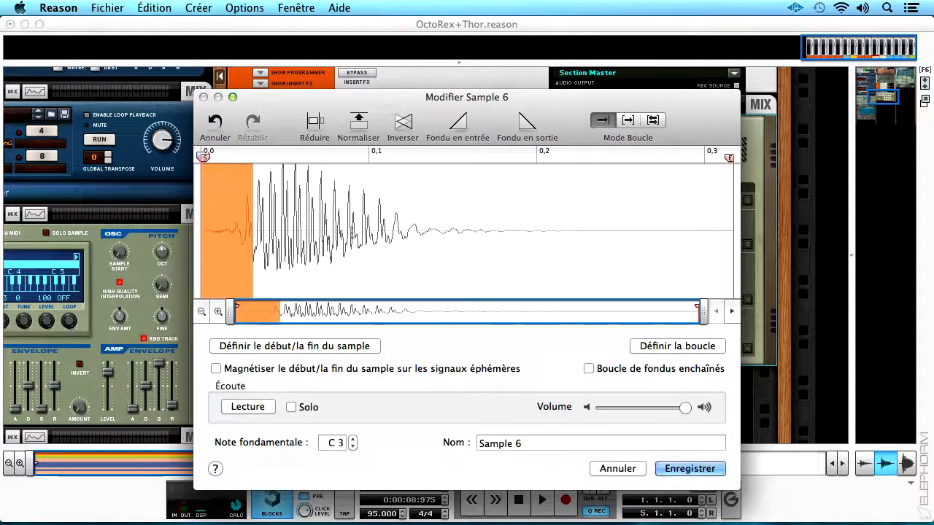
{"action": "left_click", "coordinate": [215, 125]}
Apply a fade-in over about the first 0.014 s of the sample and play it back.
{"action": "left_click_drag", "start_coordinate": [223, 188], "coordinate": [198, 191]}
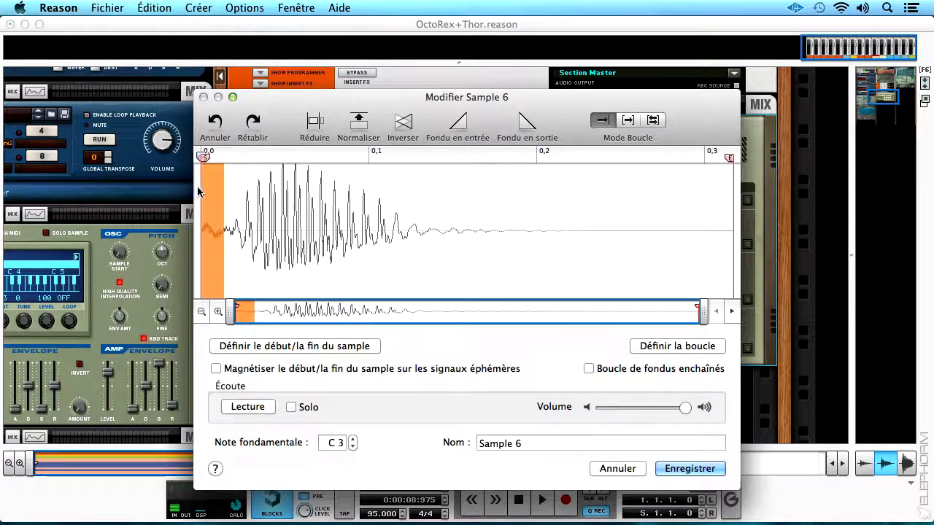
{"action": "left_click", "coordinate": [458, 124]}
{"action": "left_click", "coordinate": [252, 407]}
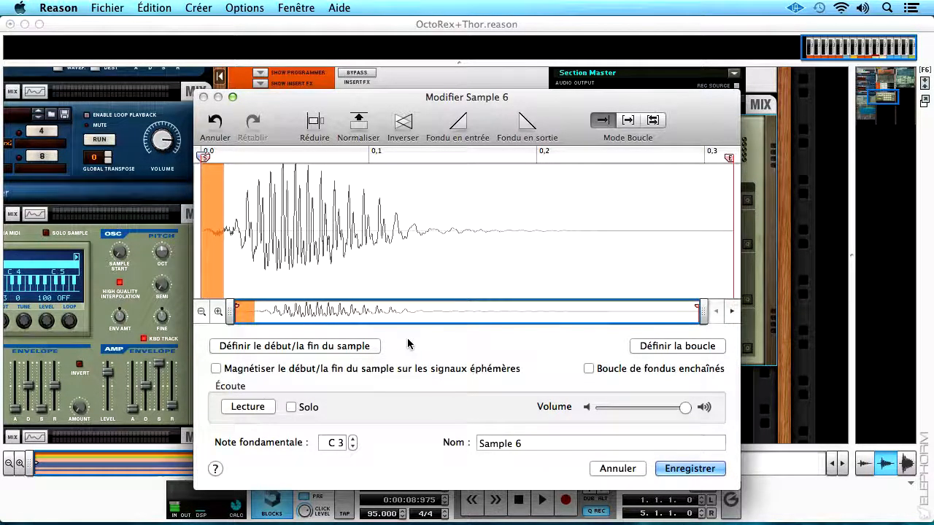
Name the sample "Peuh!" and save the edited sample.
{"action": "left_click", "coordinate": [529, 444]}
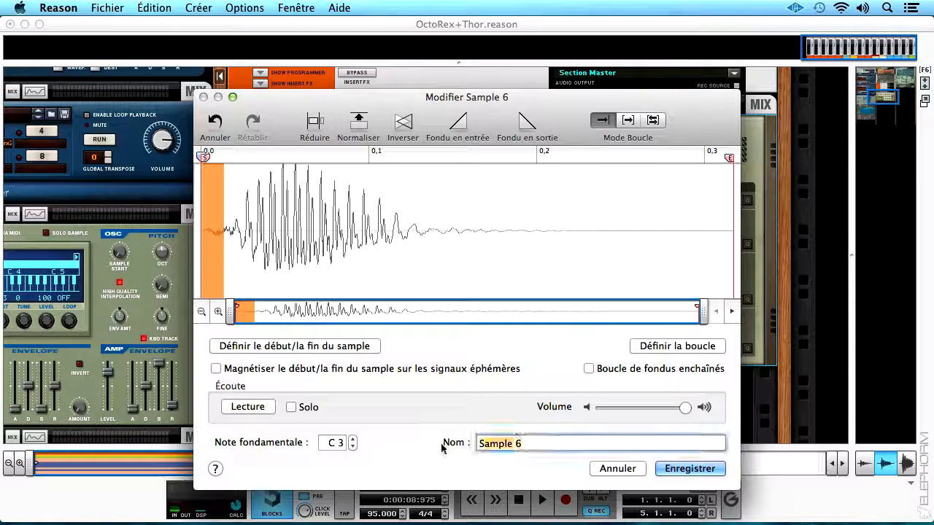
{"action": "type", "text": "Peu"}
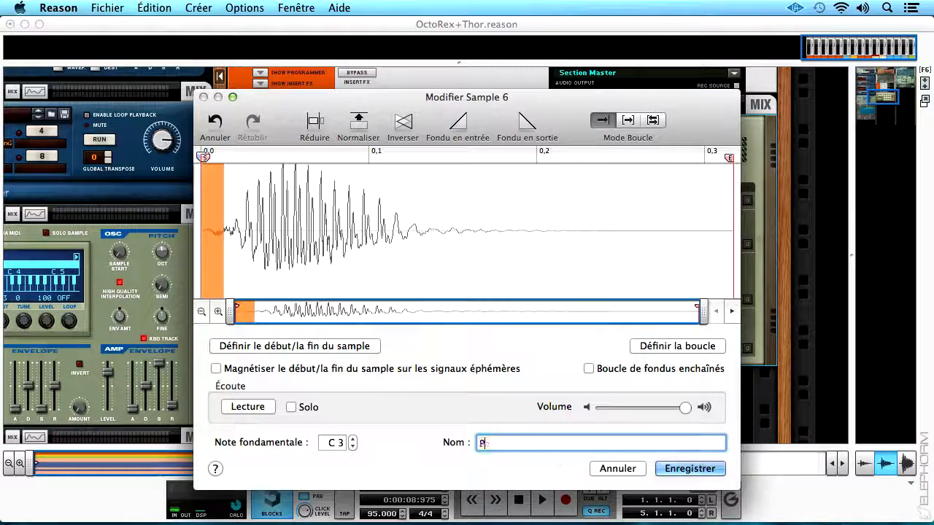
{"action": "type", "text": "h!"}
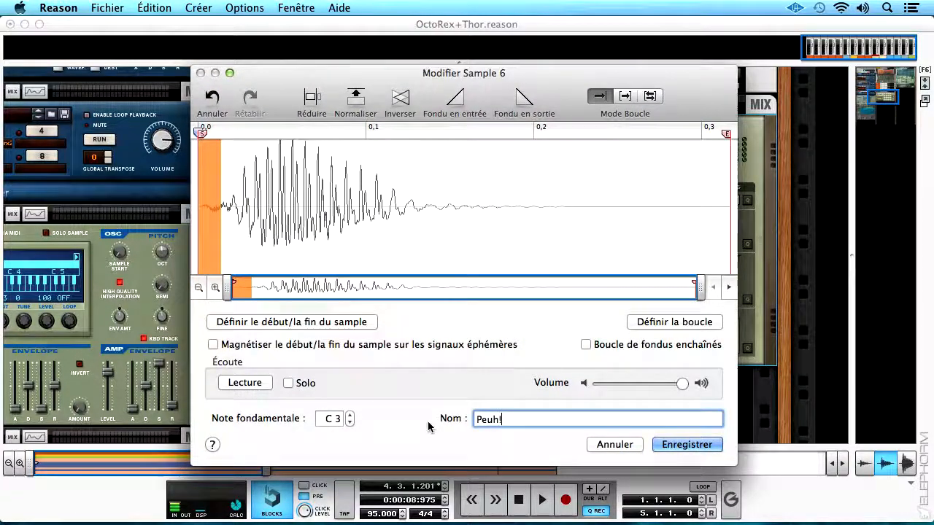
{"action": "left_click", "coordinate": [704, 445]}
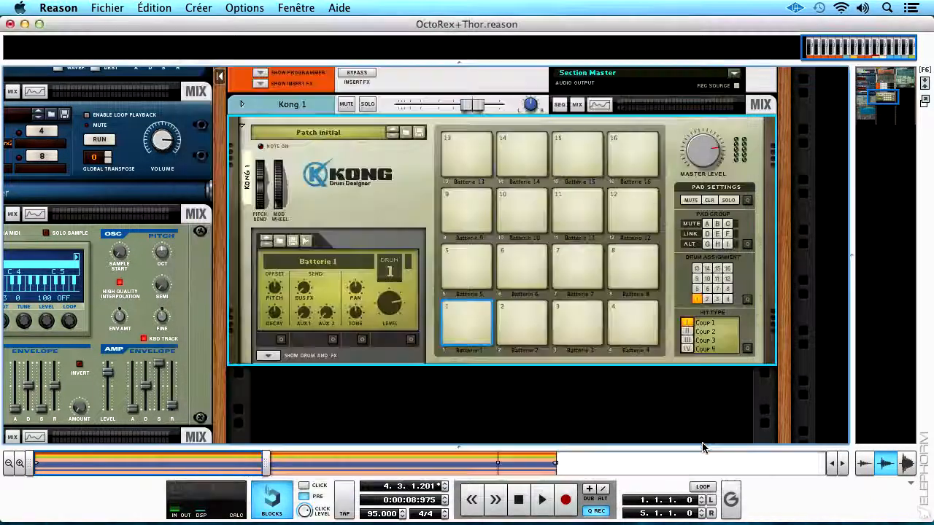
Play Kong's pad 1 several times and pad 2 to hear their assigned samples.
{"action": "left_click", "coordinate": [465, 318]}
{"action": "left_click", "coordinate": [467, 343]}
{"action": "left_click", "coordinate": [466, 313]}
{"action": "left_click", "coordinate": [466, 315]}
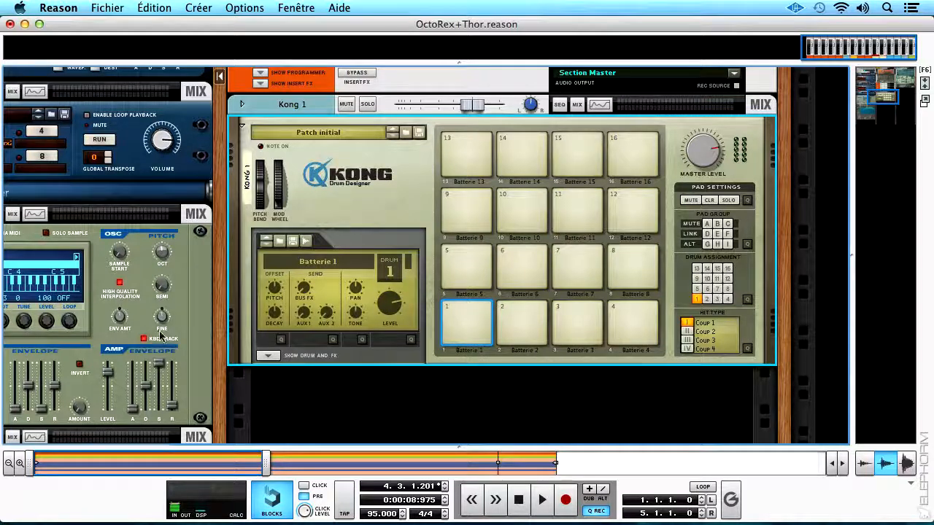
{"action": "left_click_drag", "start_coordinate": [223, 333], "coordinate": [177, 274]}
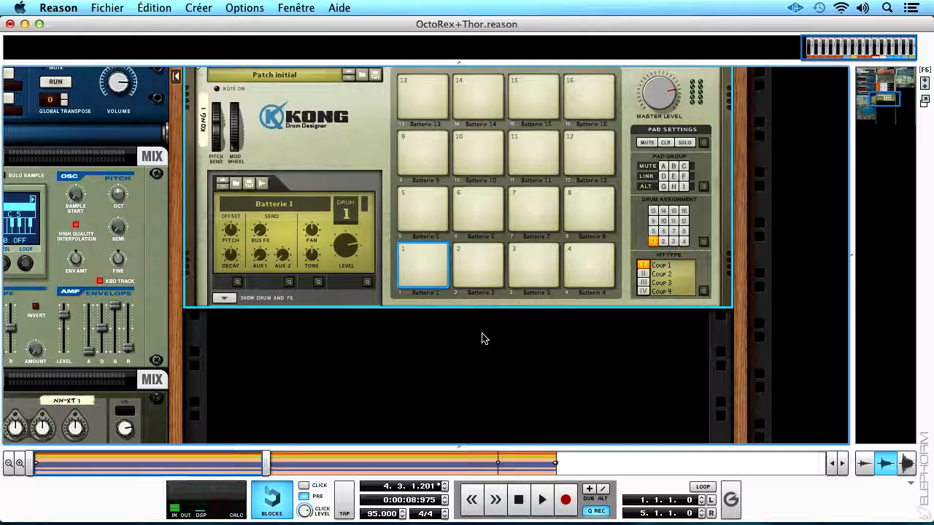
{"action": "left_click", "coordinate": [478, 263]}
{"action": "left_click", "coordinate": [478, 262]}
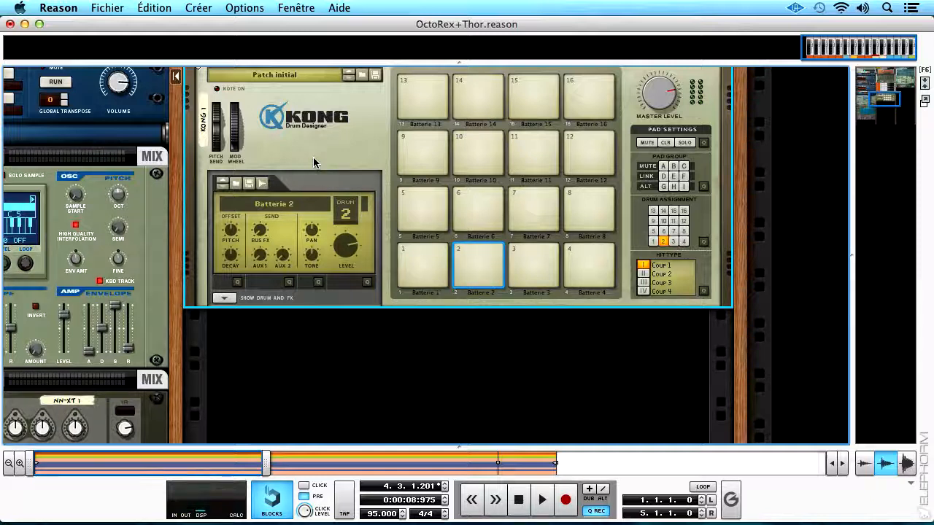
Open Sample 4 of Kong 1 for editing from the list of assigned samples and play it back.
{"action": "key", "text": "F8"}
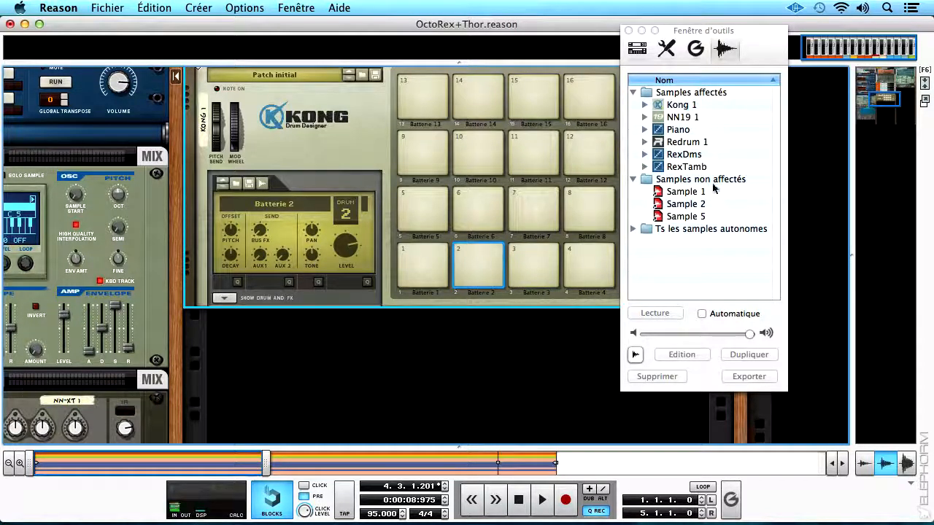
{"action": "left_click", "coordinate": [645, 105]}
{"action": "left_click", "coordinate": [693, 132]}
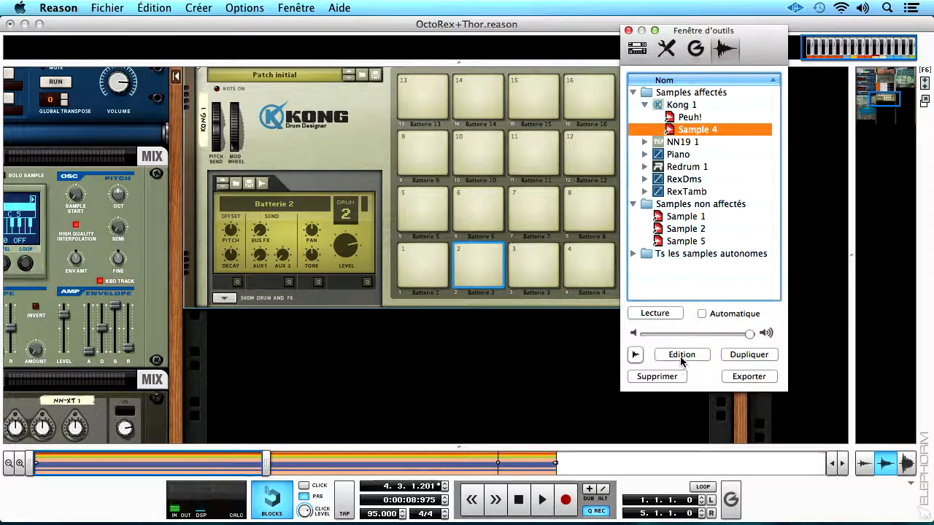
{"action": "left_click", "coordinate": [682, 356]}
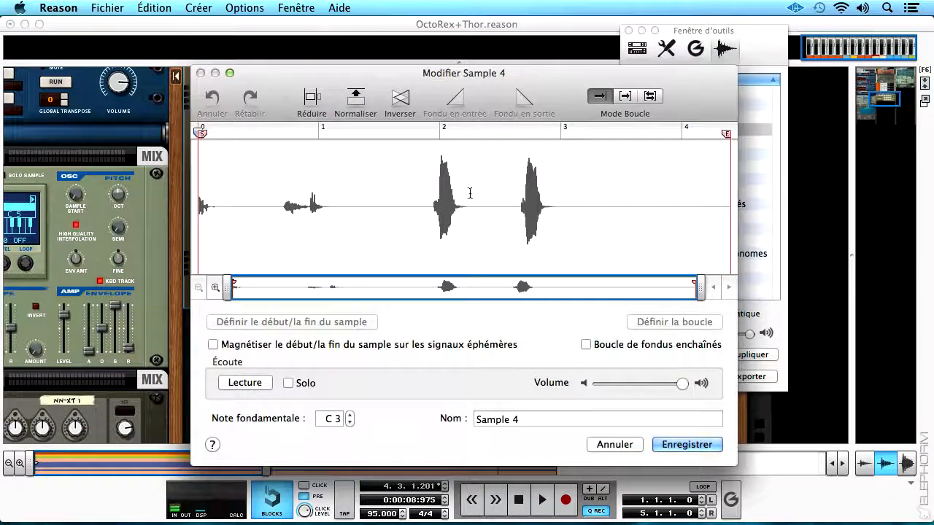
{"action": "left_click", "coordinate": [265, 388]}
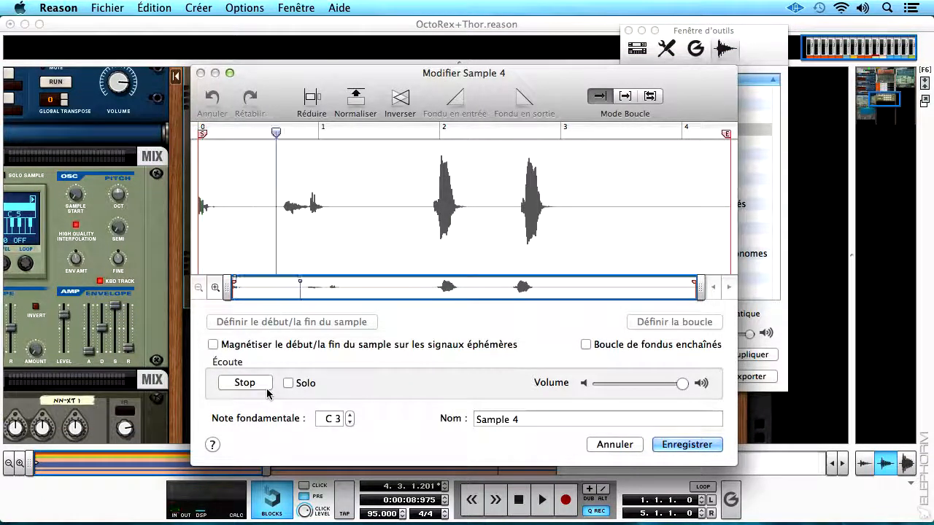
{"action": "left_click", "coordinate": [267, 390]}
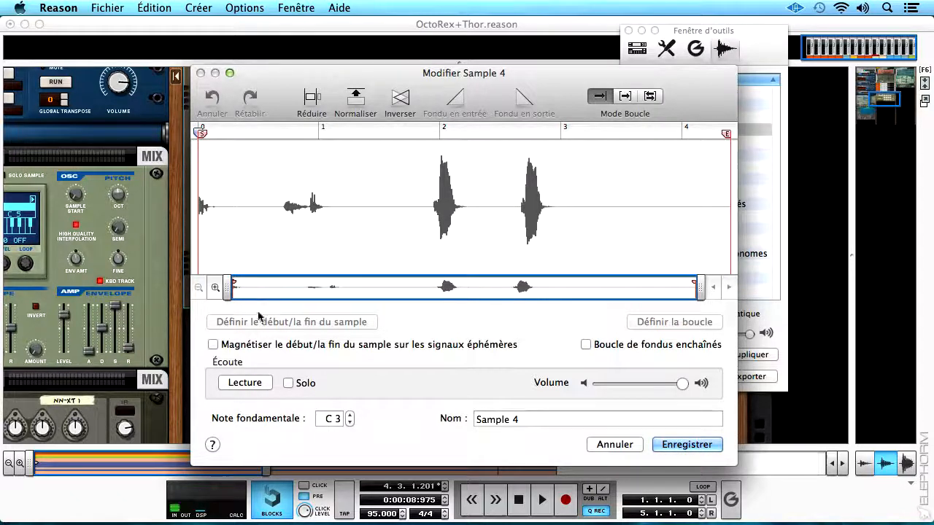
With transient snapping on, crop Sample 4 to the hit between about 1.95 and 2.2 s, and normalize it.
{"action": "left_click_drag", "start_coordinate": [202, 133], "coordinate": [437, 132]}
{"action": "left_click_drag", "start_coordinate": [726, 136], "coordinate": [476, 169]}
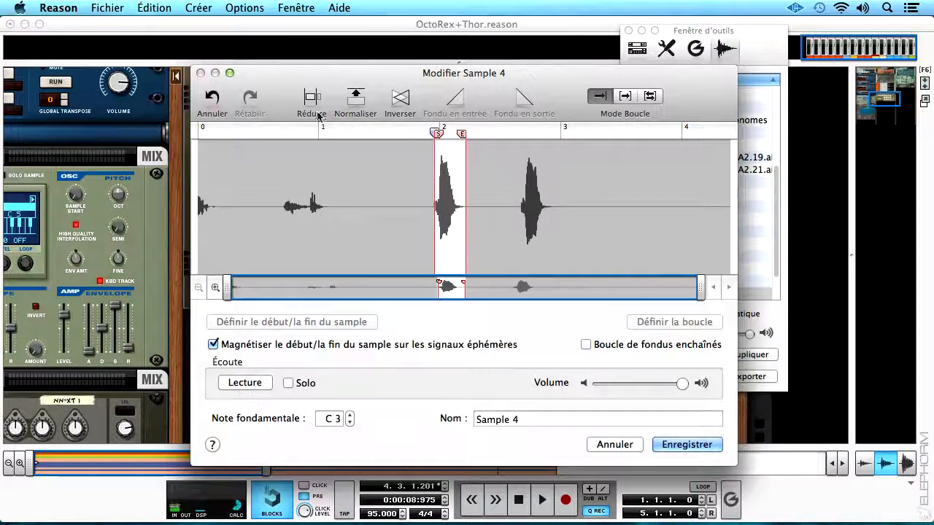
{"action": "left_click", "coordinate": [312, 104]}
{"action": "left_click", "coordinate": [351, 101]}
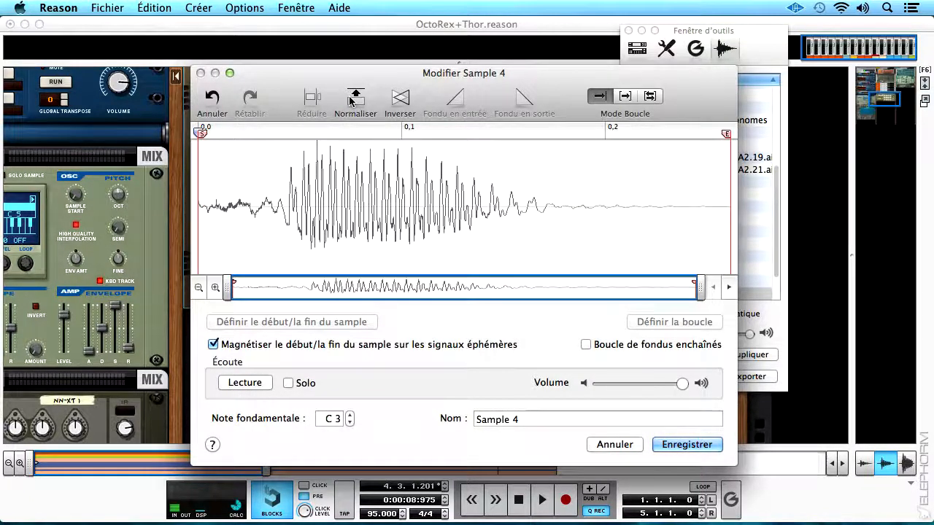
Apply a fade-in over about the first 0.03 s of Sample 4 and select its tail from about 0.19 s.
{"action": "left_click_drag", "start_coordinate": [259, 167], "coordinate": [200, 167]}
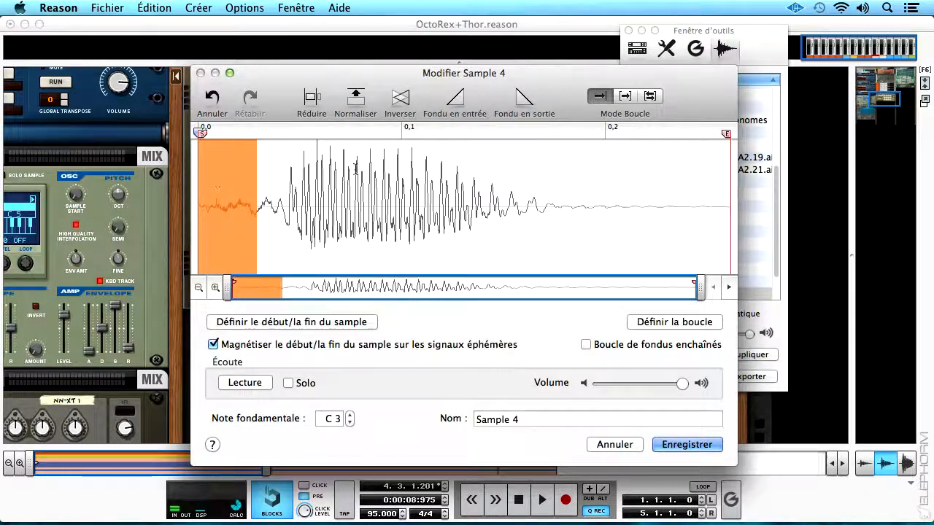
{"action": "left_click", "coordinate": [465, 107]}
{"action": "left_click_drag", "start_coordinate": [586, 166], "coordinate": [731, 167]}
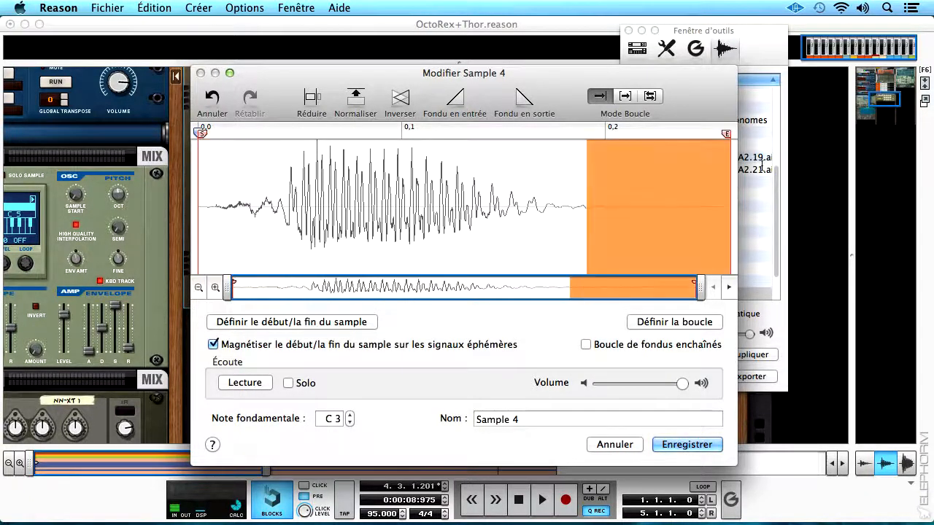
Rename Sample 4 as "Peuh 2!" and save the edited sample.
{"action": "left_click", "coordinate": [494, 419]}
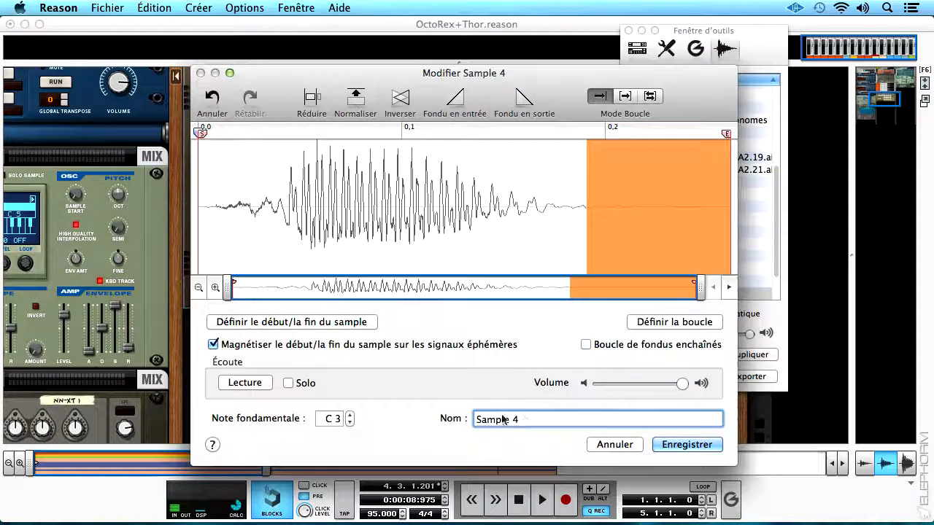
{"action": "key", "text": "super+a"}
{"action": "type", "text": "Peeu"}
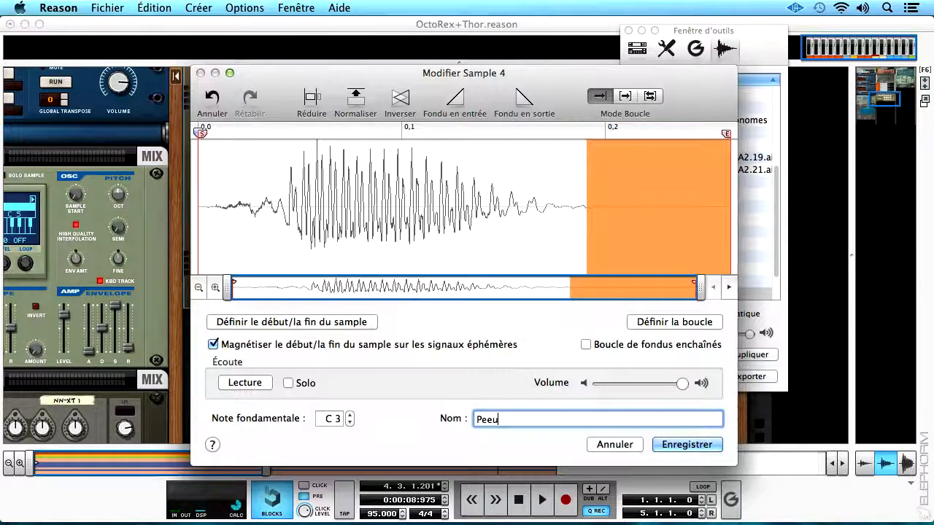
{"action": "type", "text": "uh 2!"}
{"action": "key", "text": "Return"}
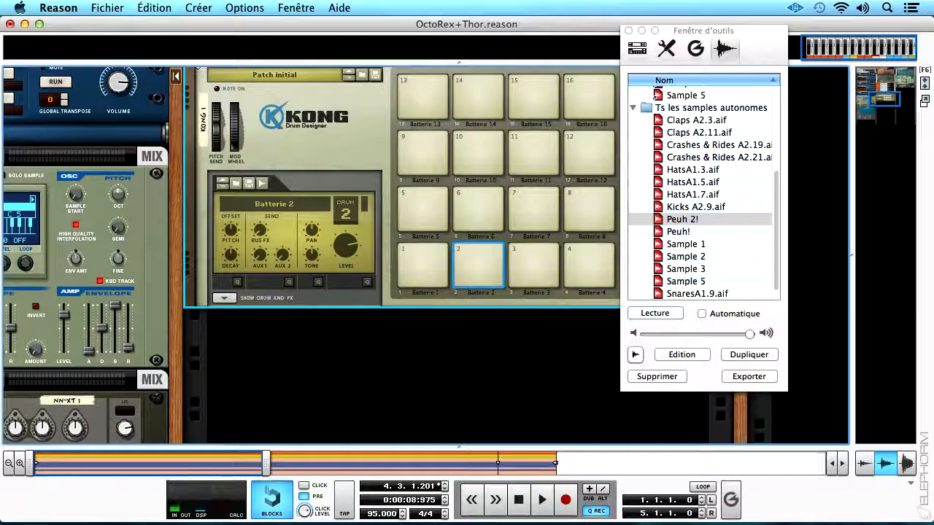
Play Kong's pads 1 and 2, and review the samples assigned to Kong 1 before closing the tool window.
{"action": "left_click", "coordinate": [459, 262]}
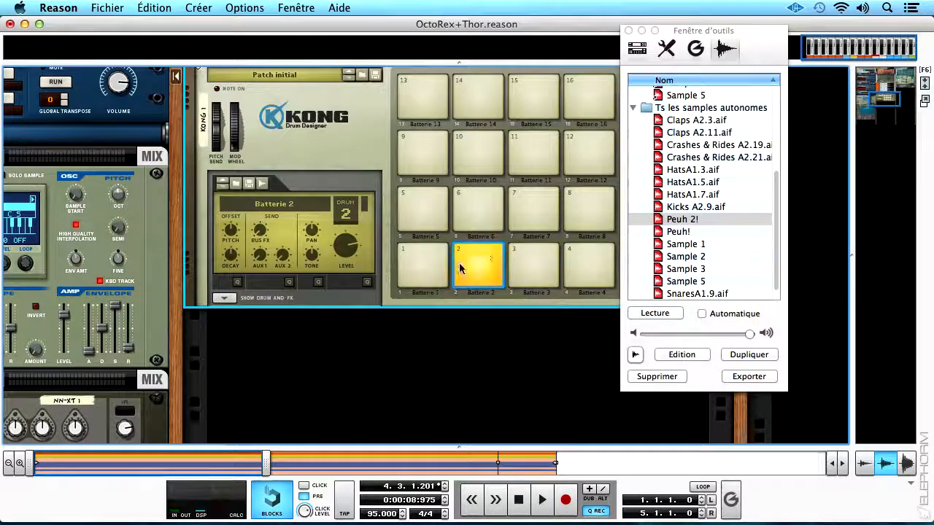
{"action": "left_click", "coordinate": [416, 263]}
{"action": "left_click", "coordinate": [478, 265]}
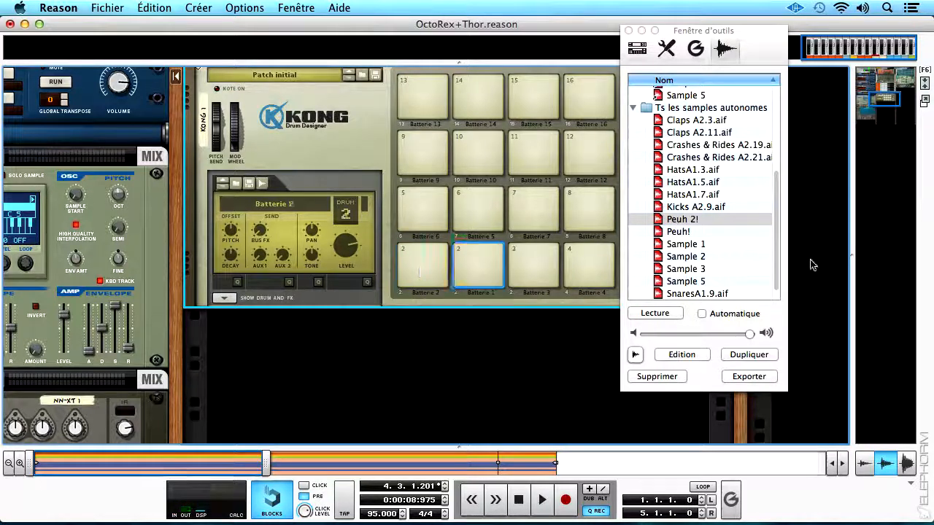
{"action": "left_click_drag", "start_coordinate": [778, 250], "coordinate": [778, 148]}
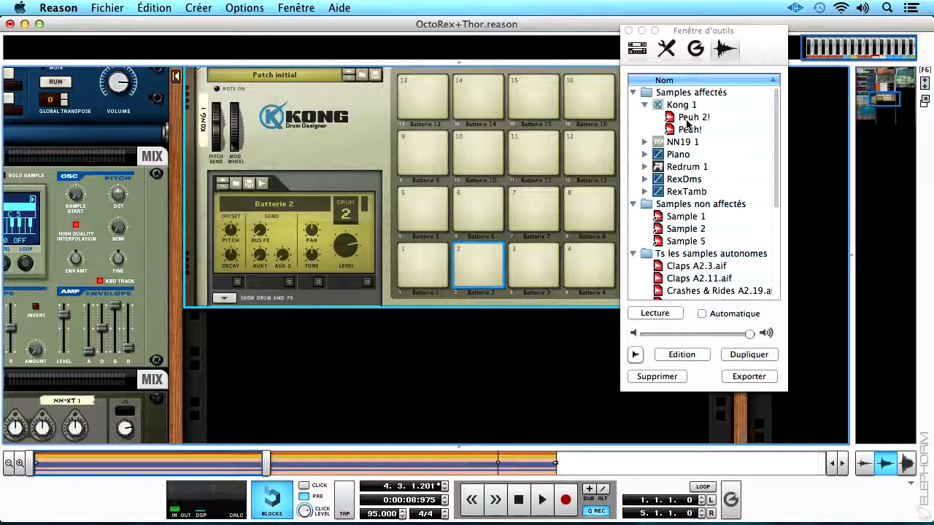
{"action": "left_click", "coordinate": [628, 30]}
Open the NN-19 sampler's Sample 3 in the sample editor and listen to it.
{"action": "left_click_drag", "start_coordinate": [175, 319], "coordinate": [478, 267]}
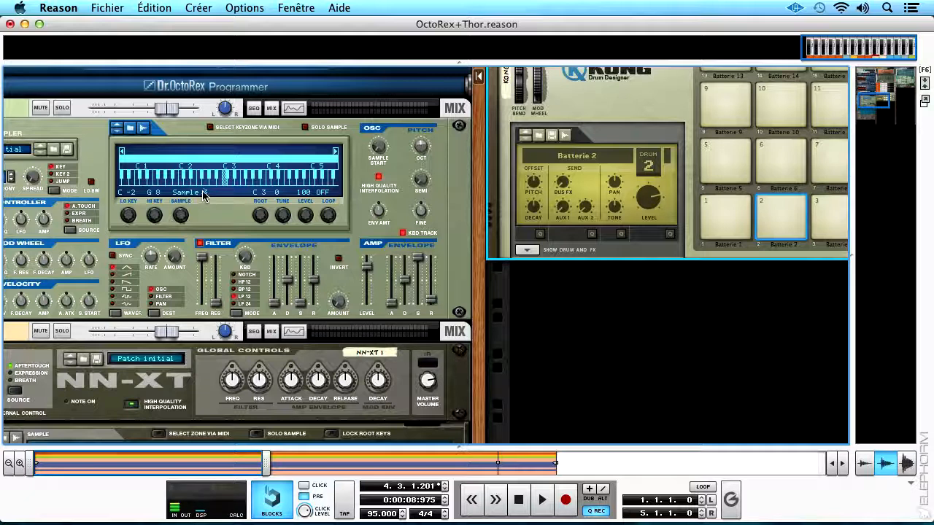
{"action": "right_click", "coordinate": [220, 194]}
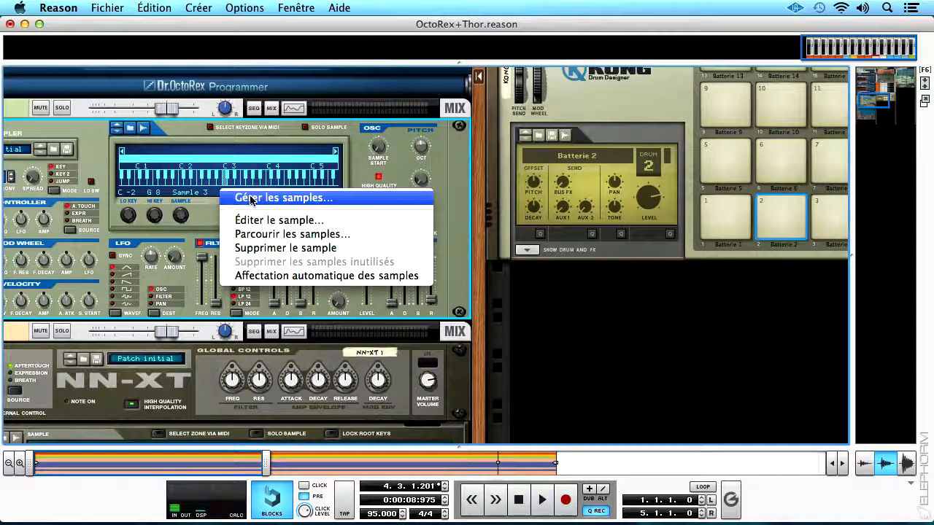
{"action": "left_click", "coordinate": [250, 220]}
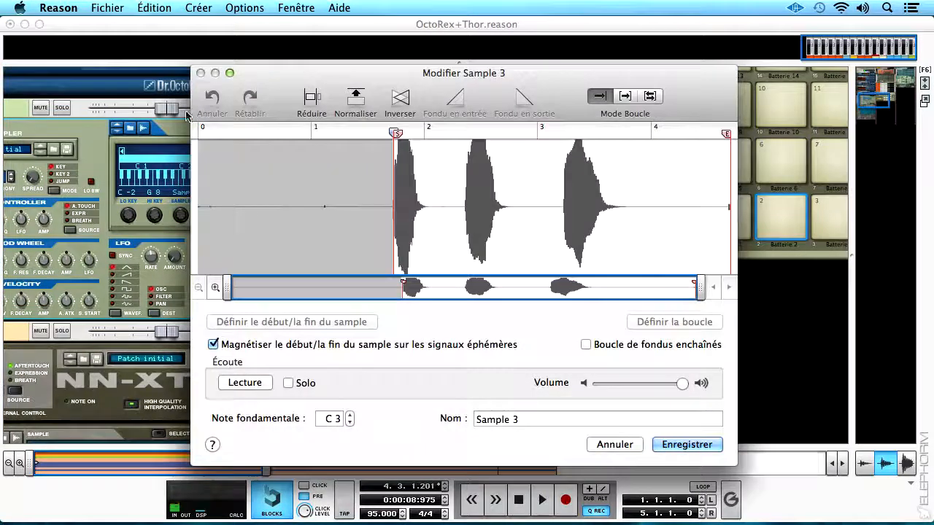
{"action": "left_click", "coordinate": [249, 383]}
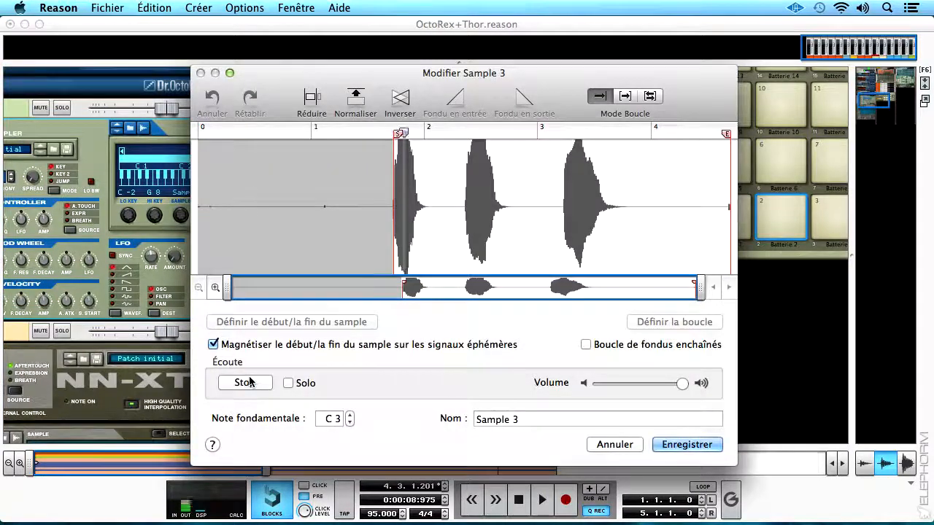
{"action": "left_click", "coordinate": [241, 385]}
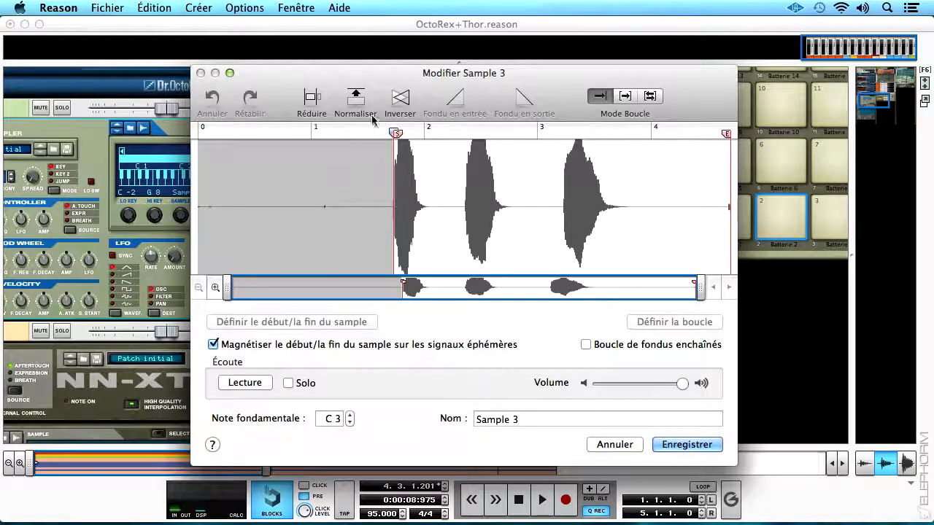
Set Sample 3's start and end markers around the second hit, from about 2.35 s to 2.75 s.
{"action": "left_click_drag", "start_coordinate": [396, 133], "coordinate": [468, 133]}
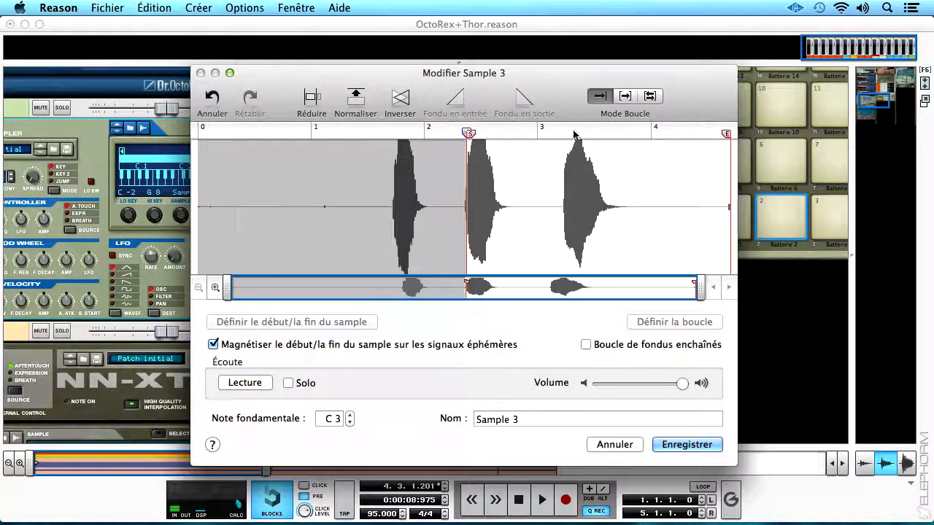
{"action": "left_click_drag", "start_coordinate": [527, 166], "coordinate": [535, 164]}
{"action": "left_click_drag", "start_coordinate": [621, 135], "coordinate": [505, 152]}
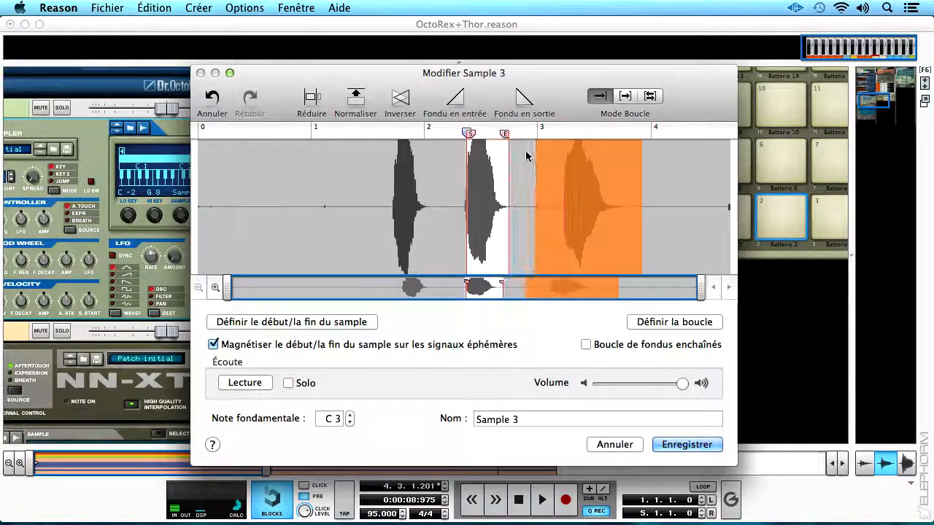
{"action": "left_click", "coordinate": [316, 106]}
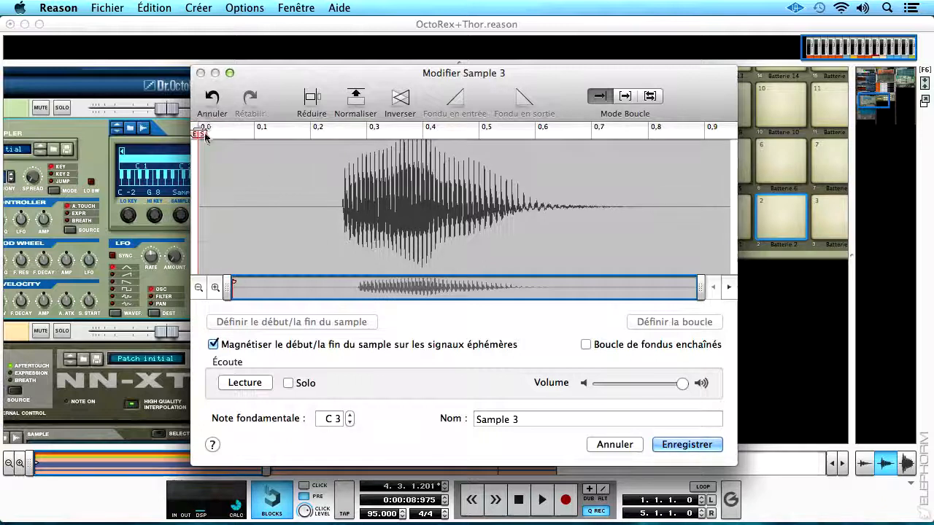
{"action": "left_click_drag", "start_coordinate": [326, 148], "coordinate": [271, 175]}
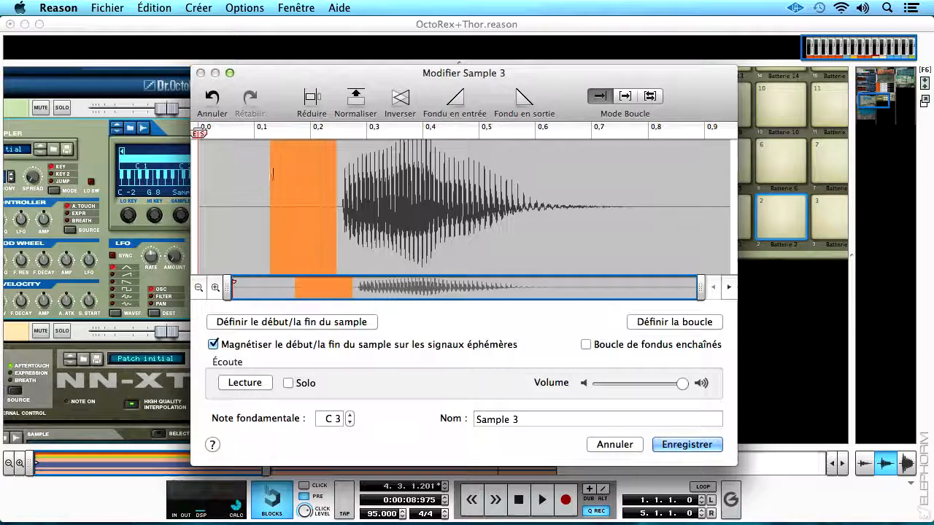
{"action": "left_click", "coordinate": [219, 99]}
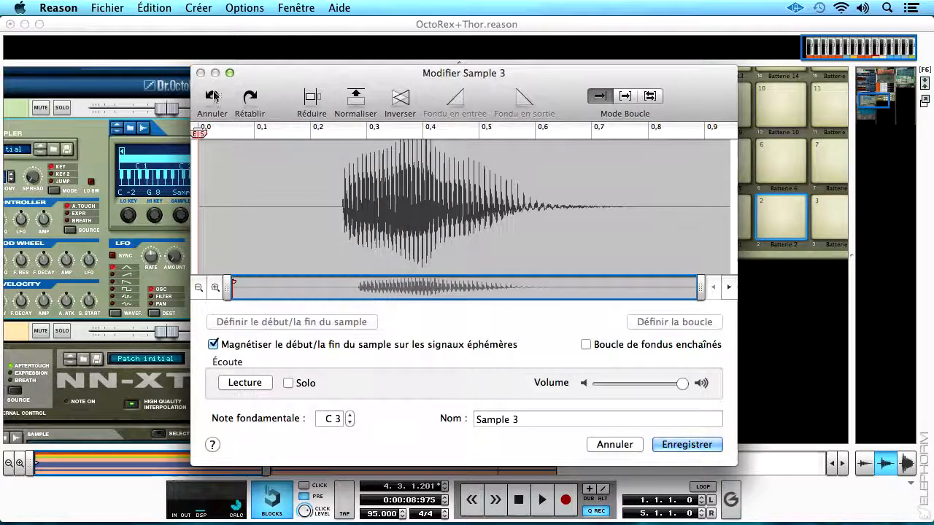
{"action": "left_click", "coordinate": [211, 99]}
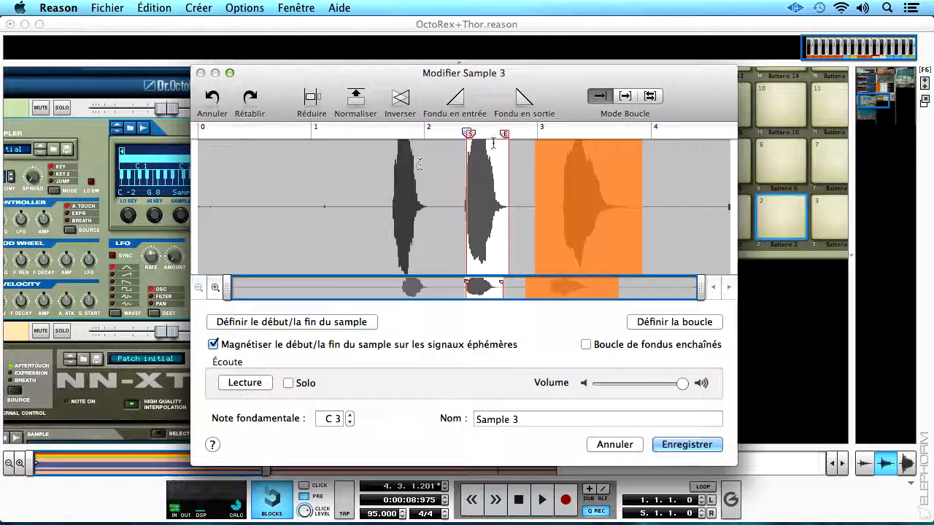
Clear the range selection, crop Sample 3 to its start and end markers, and audition it with the tail from about 0.3 s selected.
{"action": "left_click", "coordinate": [510, 203]}
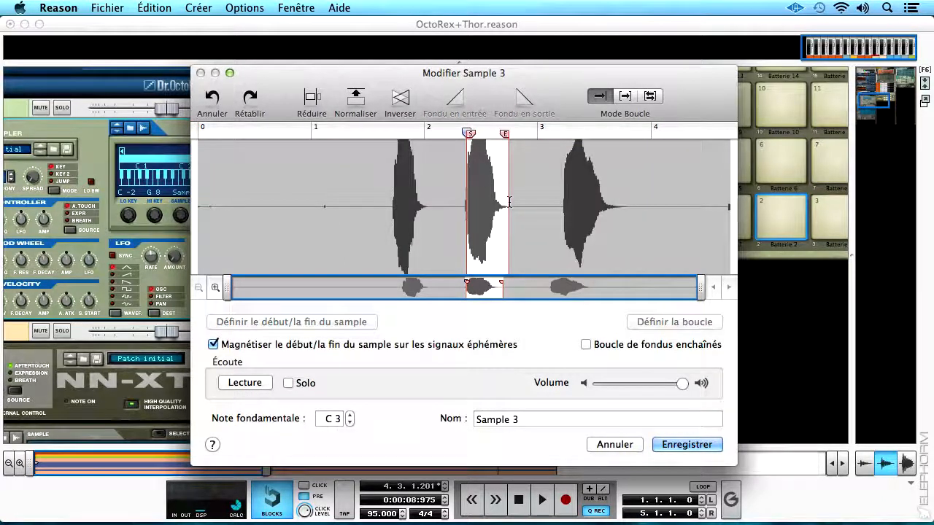
{"action": "left_click", "coordinate": [310, 99]}
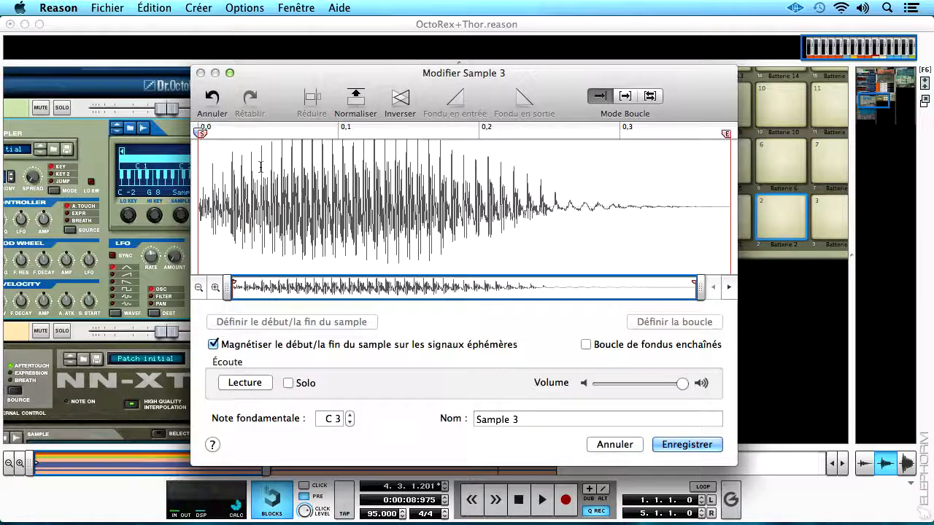
{"action": "left_click", "coordinate": [255, 384]}
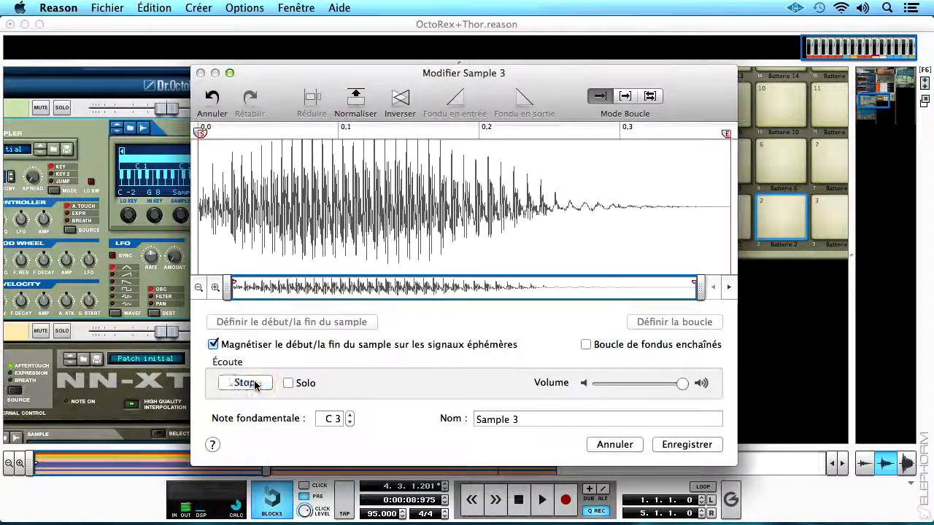
{"action": "left_click_drag", "start_coordinate": [614, 212], "coordinate": [740, 180]}
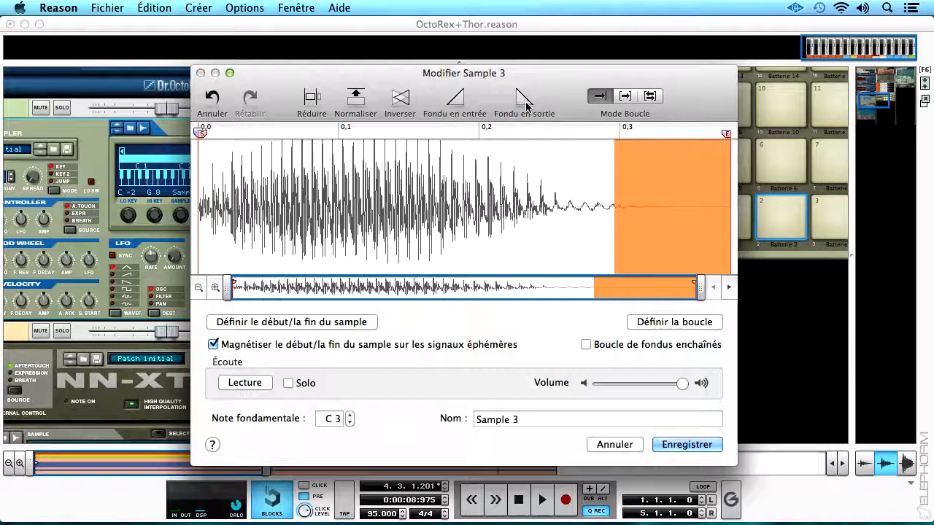
{"action": "left_click", "coordinate": [246, 382]}
Rename Sample 3 as "AH!" and save the edited sample.
{"action": "triple_click", "coordinate": [531, 425]}
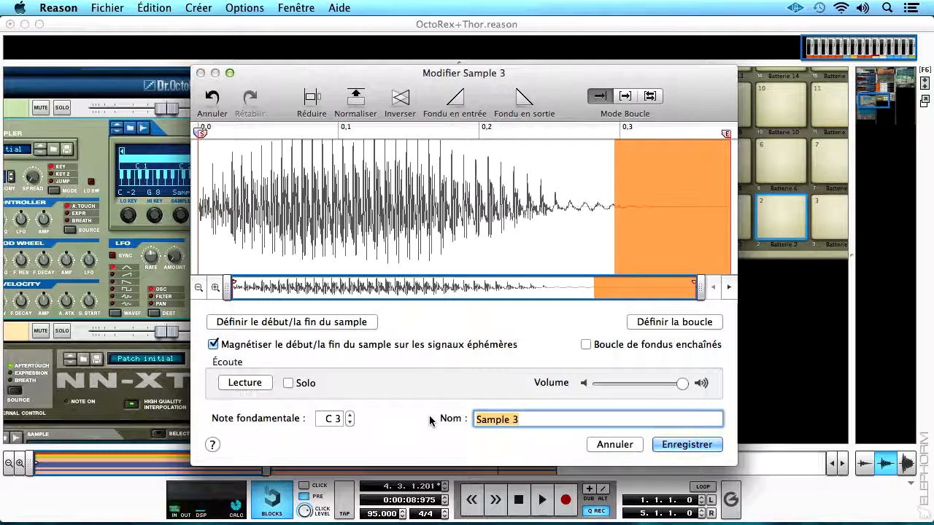
{"action": "type", "text": "AH!"}
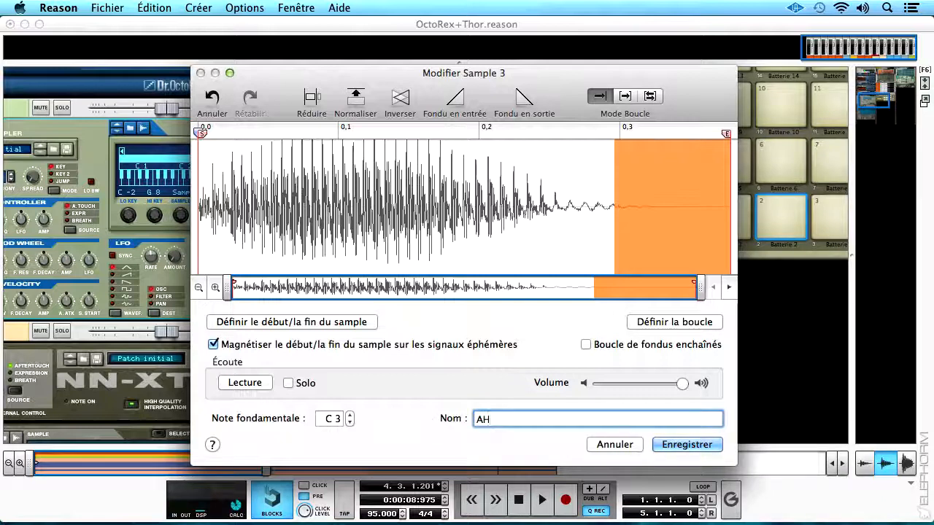
{"action": "key", "text": "Return"}
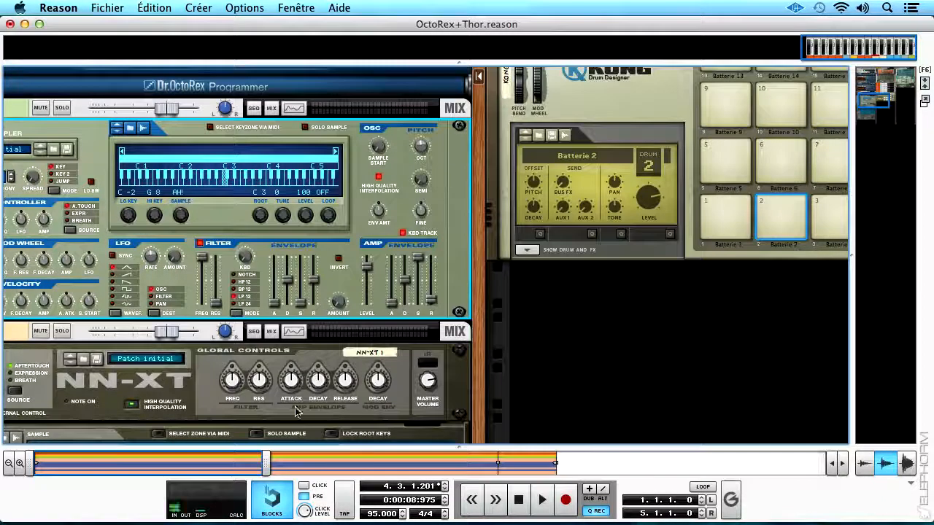
Bring up the NN19 1 track in the sequencer, and give the full view back to the rack.
{"action": "left_click", "coordinate": [254, 108]}
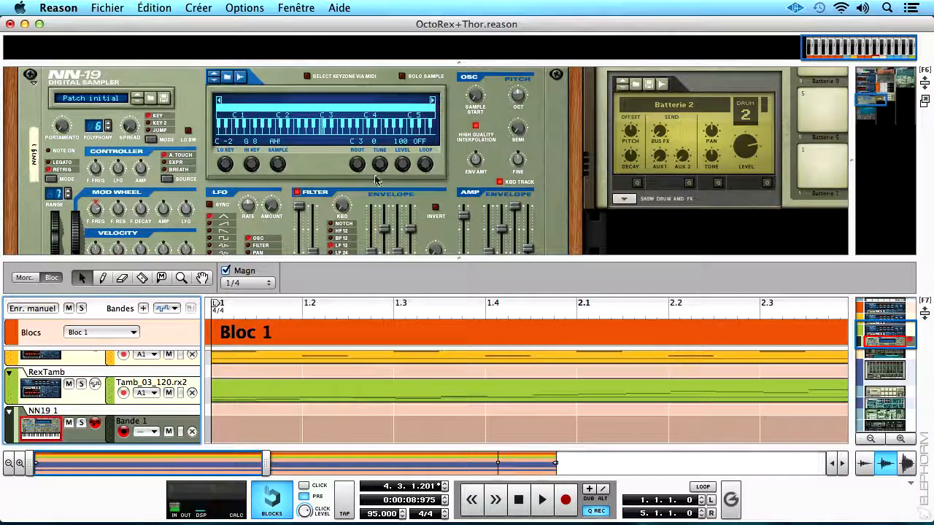
{"action": "left_click_drag", "start_coordinate": [343, 259], "coordinate": [350, 505]}
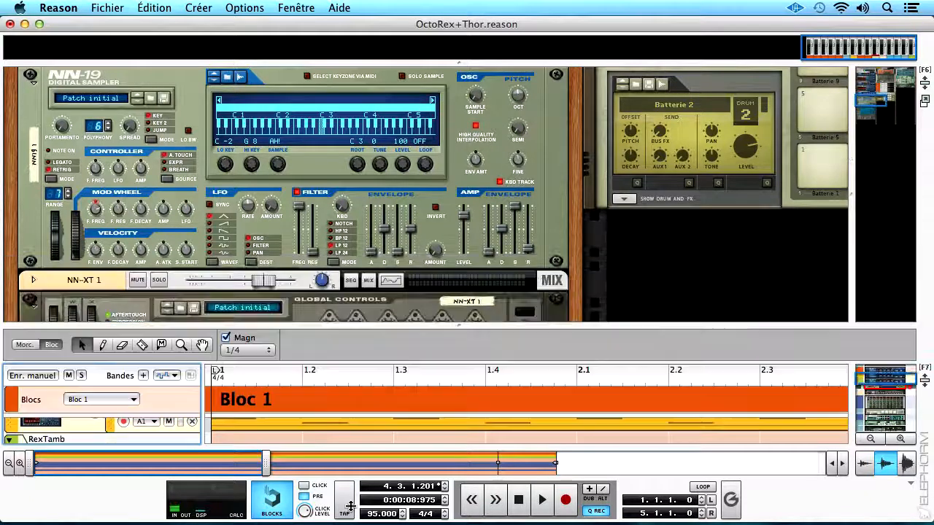
Select Kong's pad 2 and expand the drum and FX section to reach its NN-Nano sampler.
{"action": "left_click_drag", "start_coordinate": [534, 224], "coordinate": [286, 340]}
{"action": "right_click", "coordinate": [533, 296]}
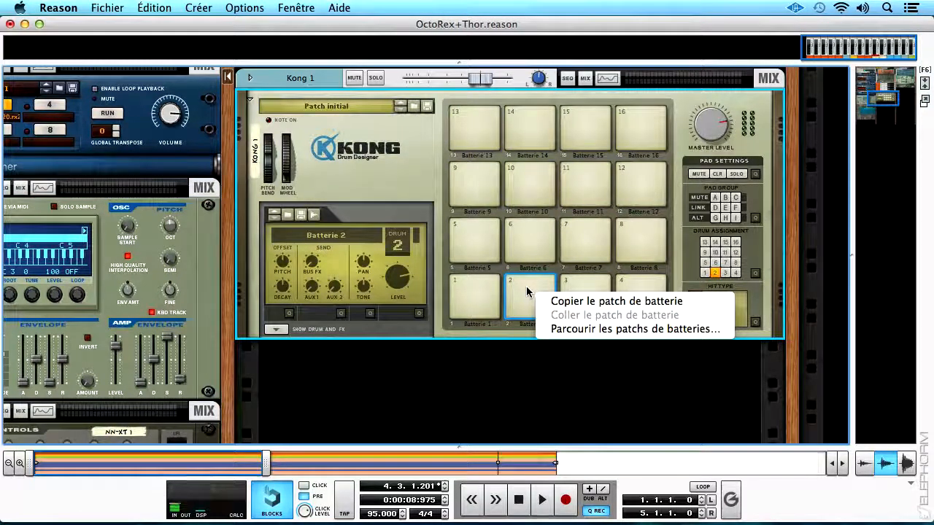
{"action": "left_click", "coordinate": [528, 292]}
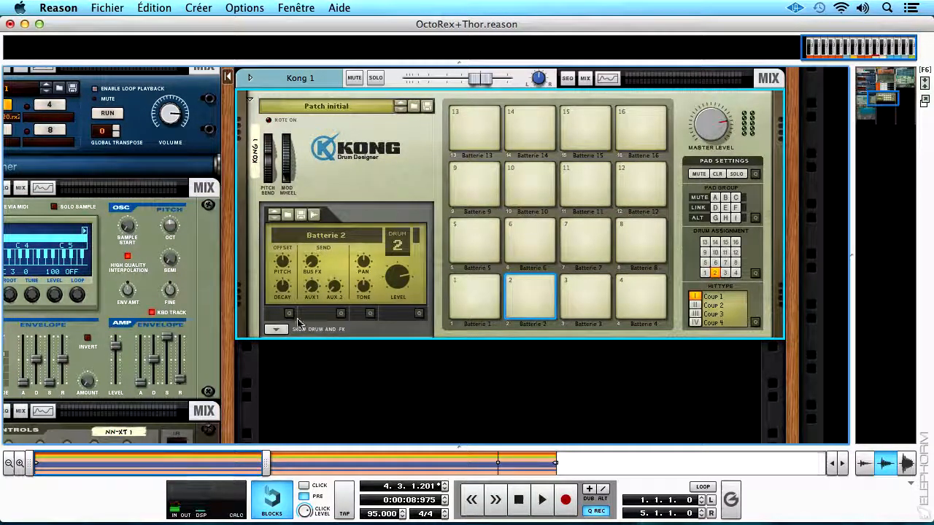
{"action": "left_click", "coordinate": [276, 329]}
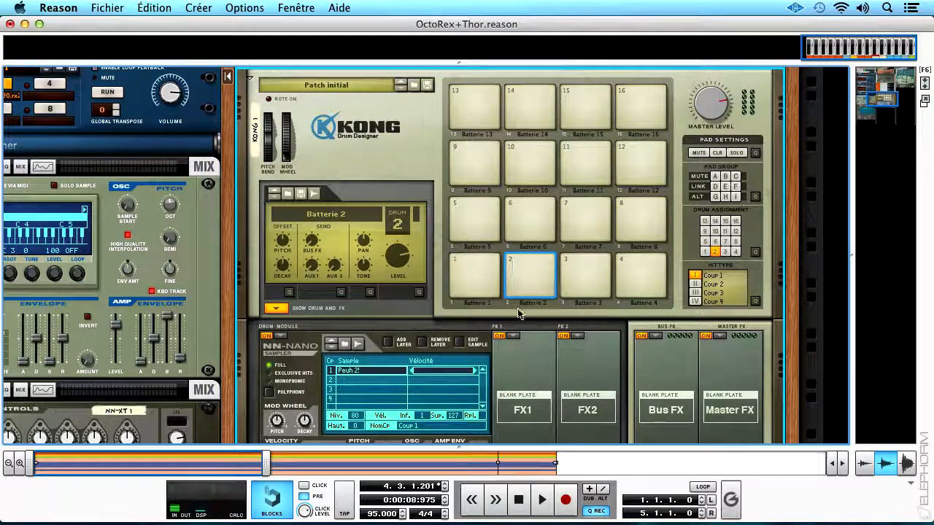
{"action": "scroll", "coordinate": [307, 292], "scroll_direction": "down", "scroll_amount": 2}
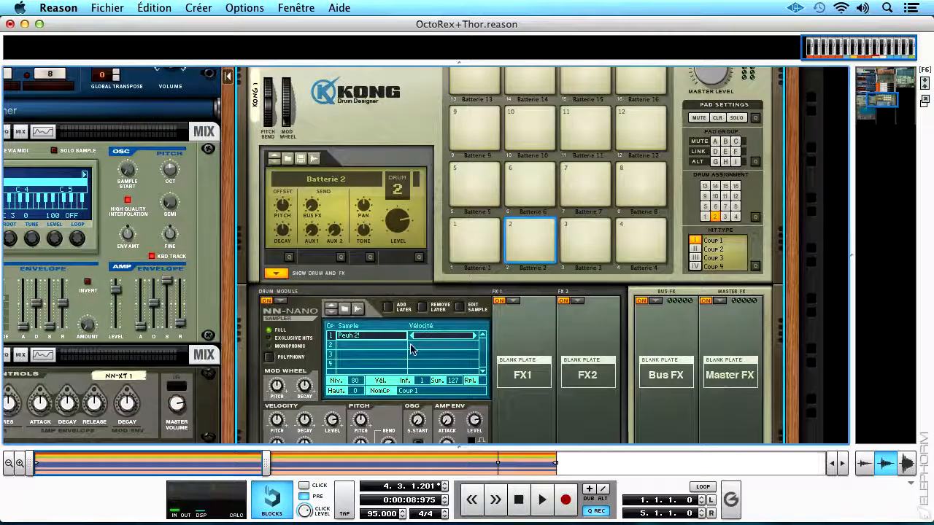
Open the sample manager for Kong 1 from its NN-Nano module.
{"action": "right_click", "coordinate": [357, 339]}
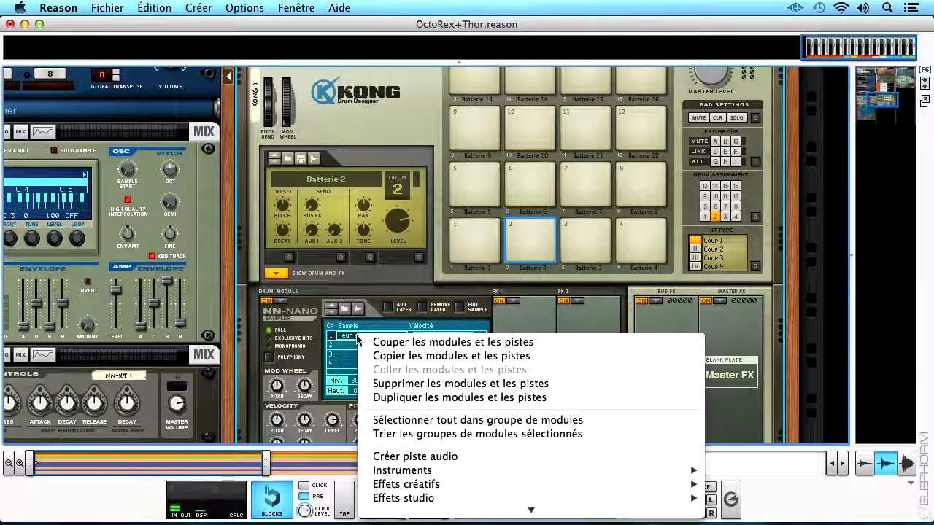
{"action": "mouse_move", "coordinate": [415, 510]}
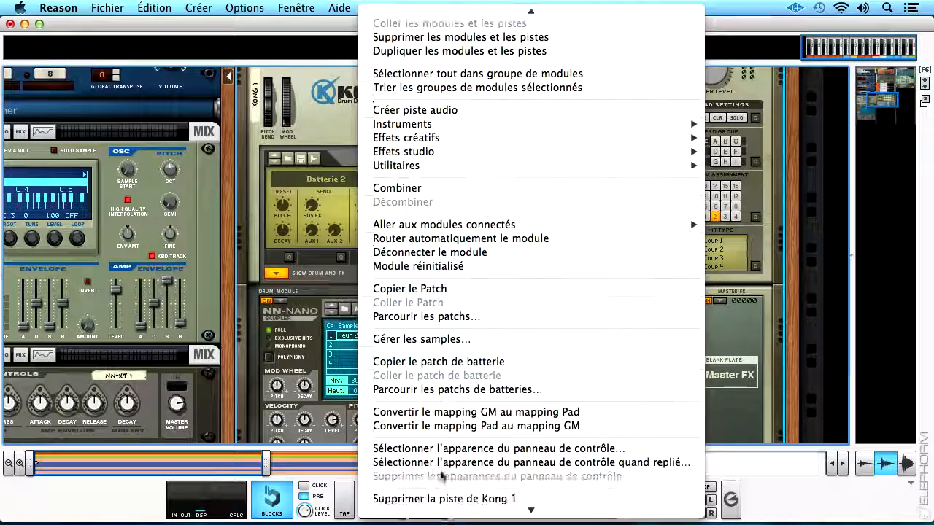
{"action": "left_click", "coordinate": [437, 340]}
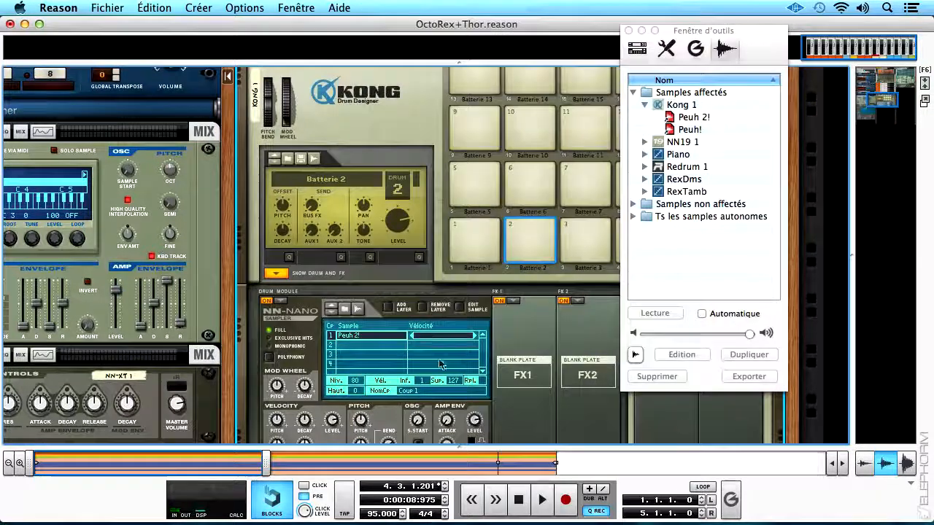